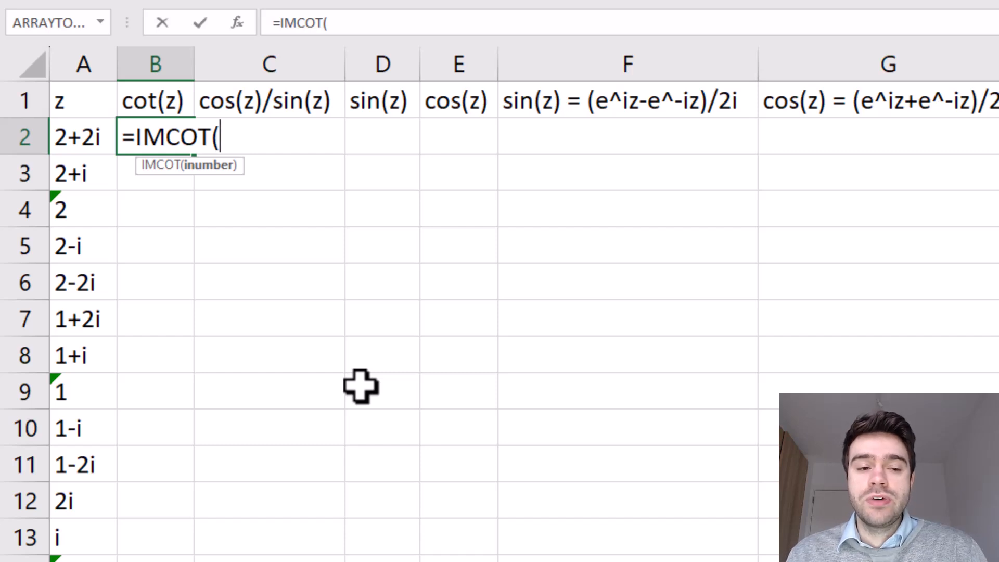
Step: Complete the cot(z) formula in B2 as =IMCOT(A2) and fill it down the column
{"action": "left_click", "coordinate": [78, 135]}
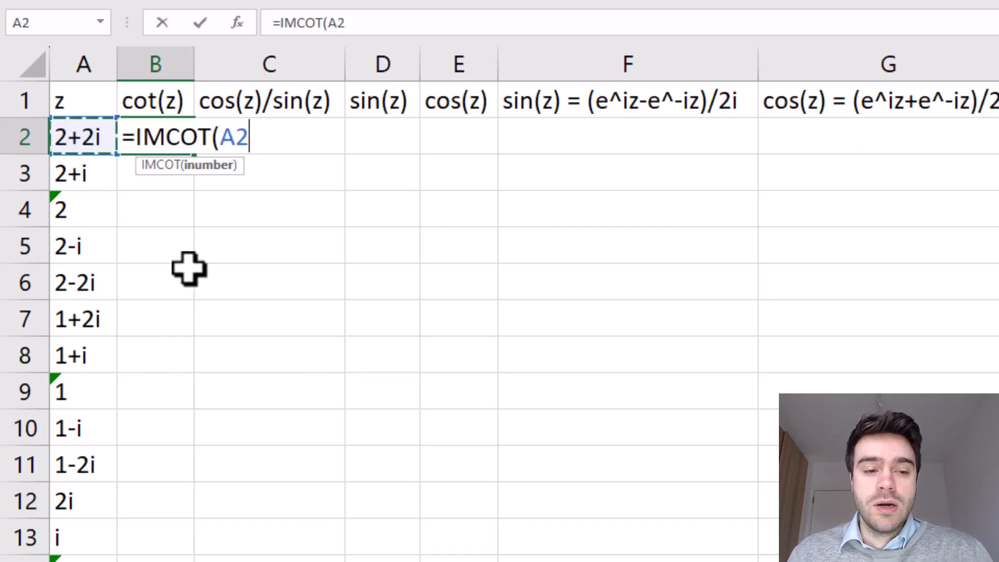
{"action": "key", "text": "Return"}
{"action": "left_click", "coordinate": [177, 144]}
{"action": "double_click", "coordinate": [193, 154]}
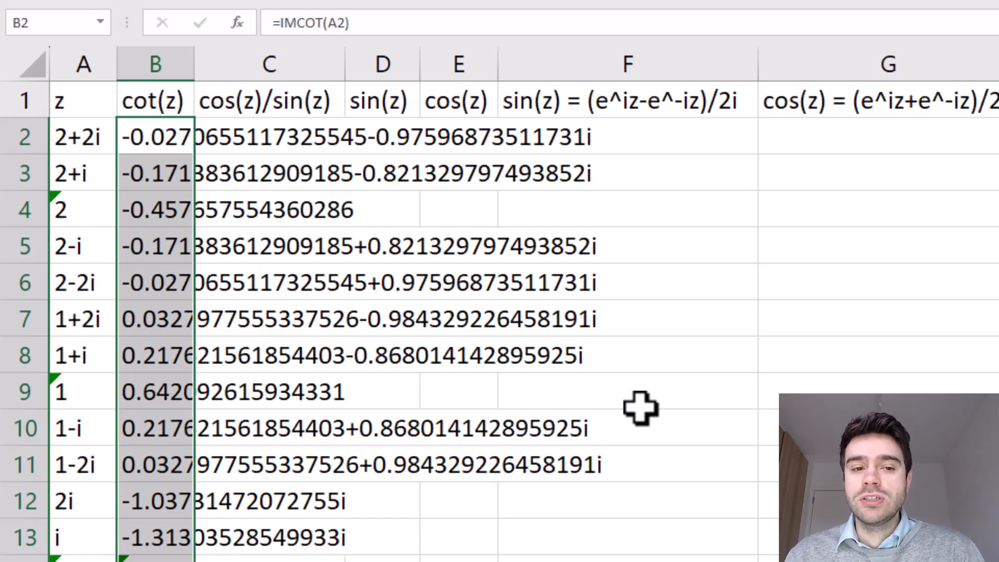
Step: Enter =IMSIN(A2) in D2 under the sin(z) heading and fill it down the column
{"action": "left_click", "coordinate": [395, 141]}
{"action": "type", "text": "=imsin("}
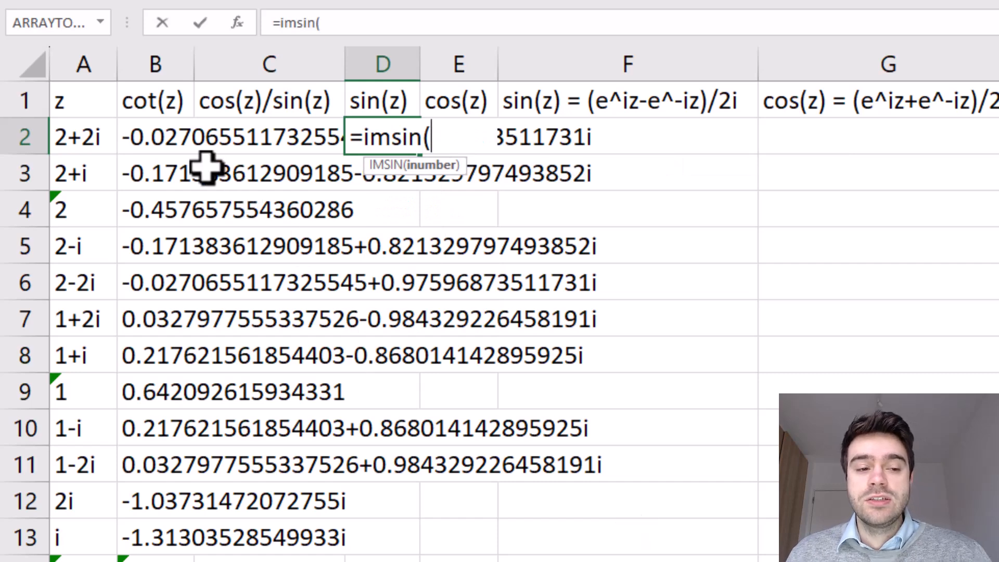
{"action": "left_click", "coordinate": [85, 133]}
{"action": "key", "text": "Return"}
{"action": "left_click", "coordinate": [393, 134]}
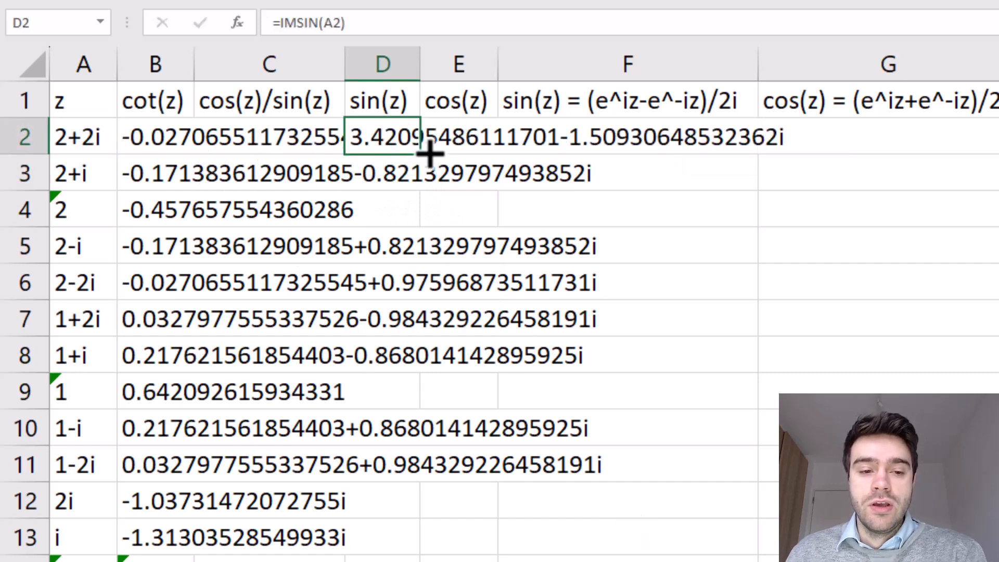
{"action": "double_click", "coordinate": [420, 153]}
Step: Enter =IMCOS(A2) in E2 under the cos(z) heading and fill it down the column
{"action": "left_click", "coordinate": [479, 138]}
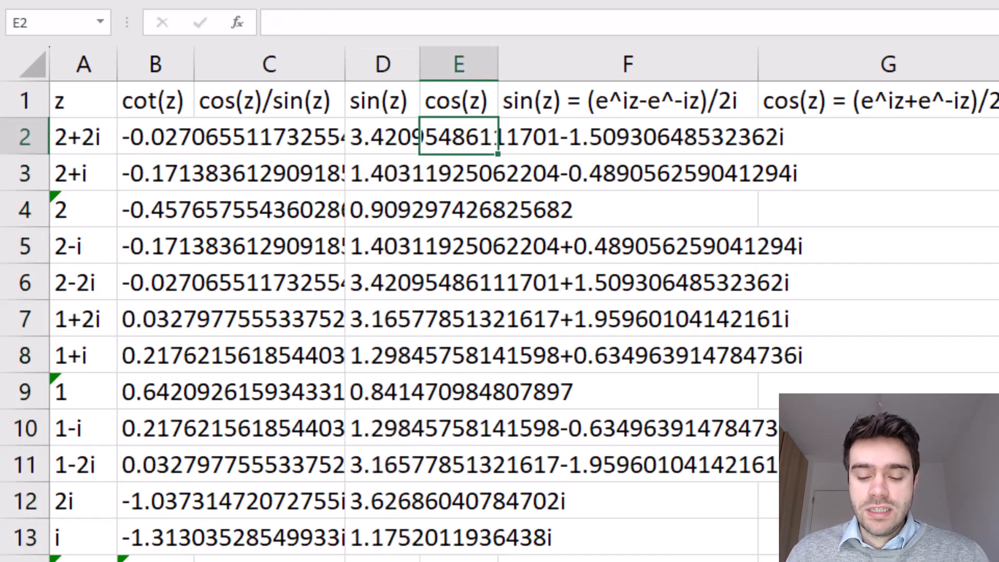
{"action": "type", "text": "="}
{"action": "key", "text": "BackSpace"}
{"action": "type", "text": "="}
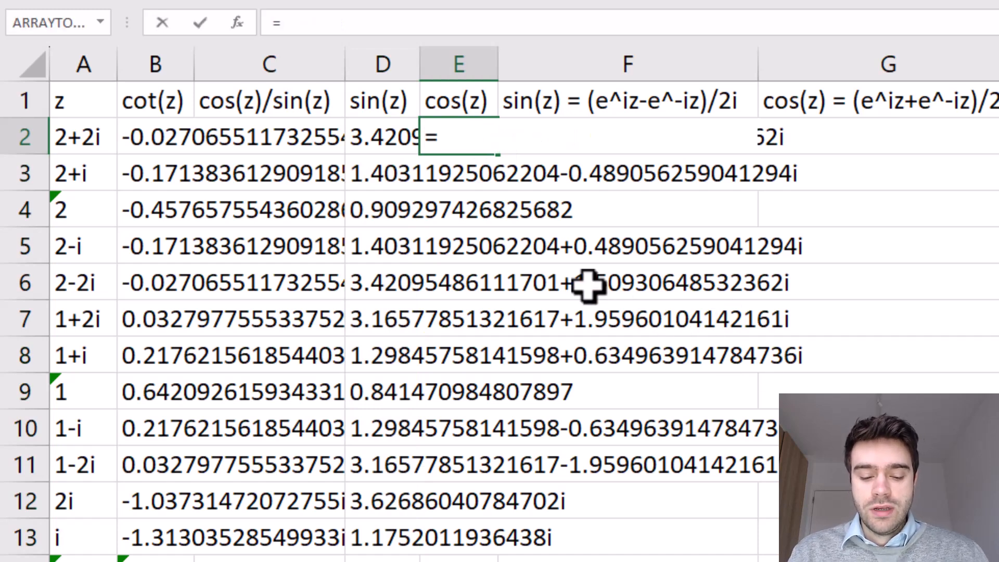
{"action": "type", "text": "imcos"}
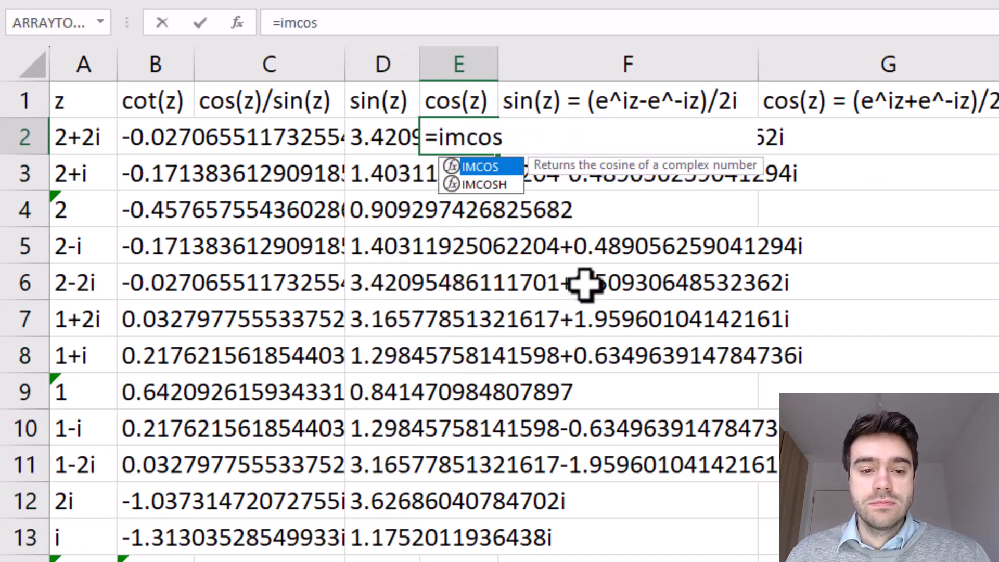
{"action": "double_click", "coordinate": [476, 167]}
{"action": "left_click", "coordinate": [99, 138]}
{"action": "key", "text": "Return"}
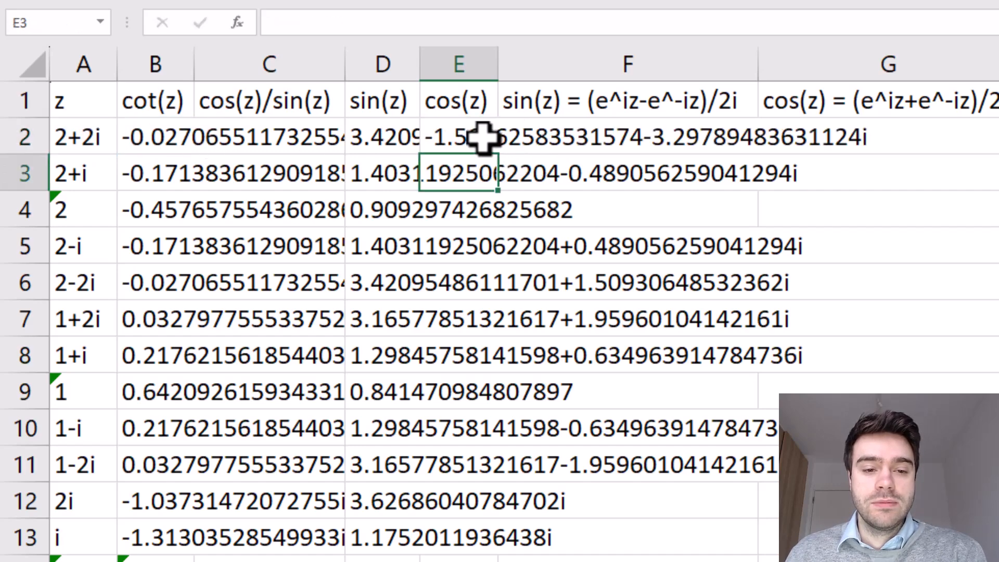
{"action": "double_click", "coordinate": [498, 154]}
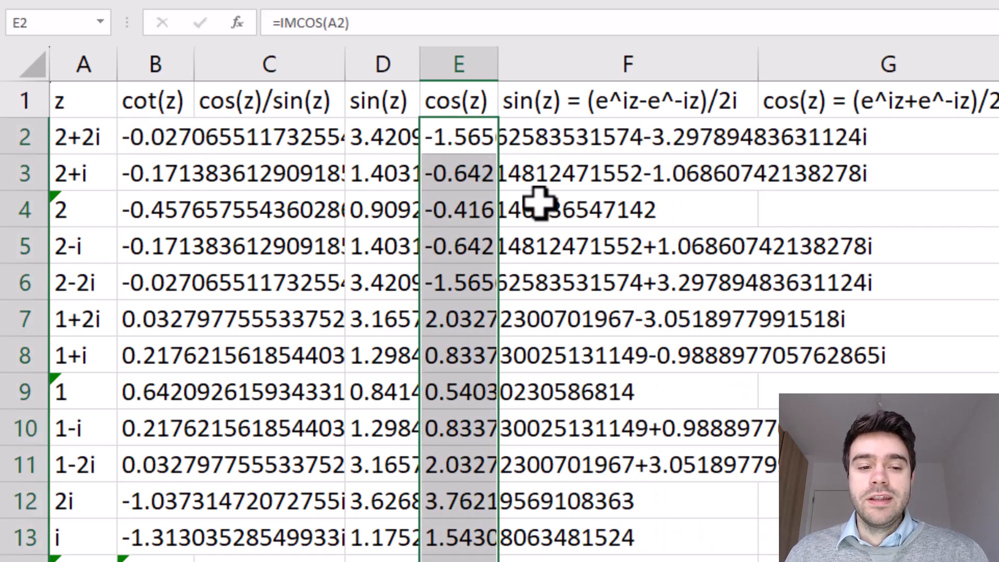
Step: Autofit column B to its cot(z) results and select C2 under the cos(z)/sin(z) heading
{"action": "double_click", "coordinate": [193, 63]}
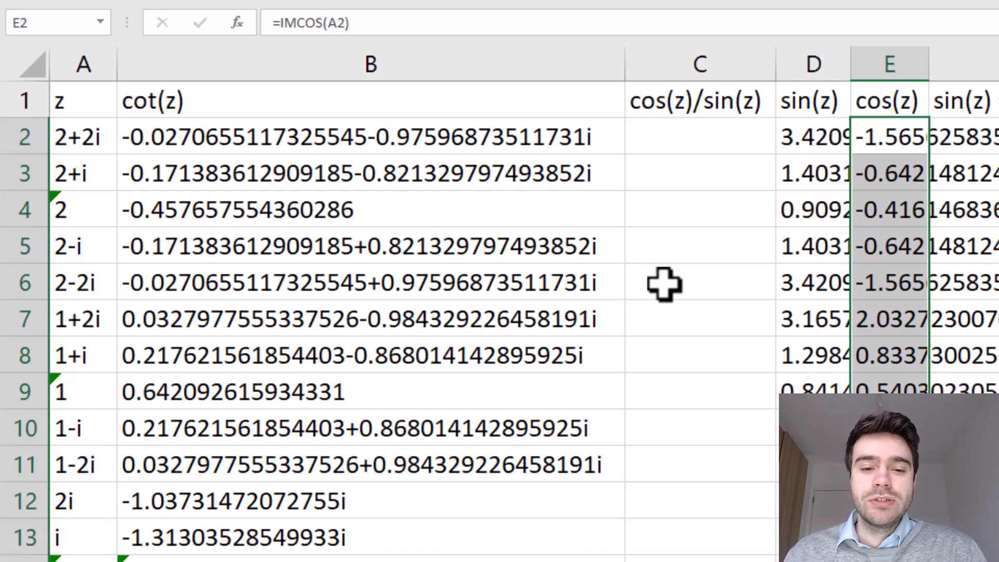
{"action": "left_click", "coordinate": [781, 320]}
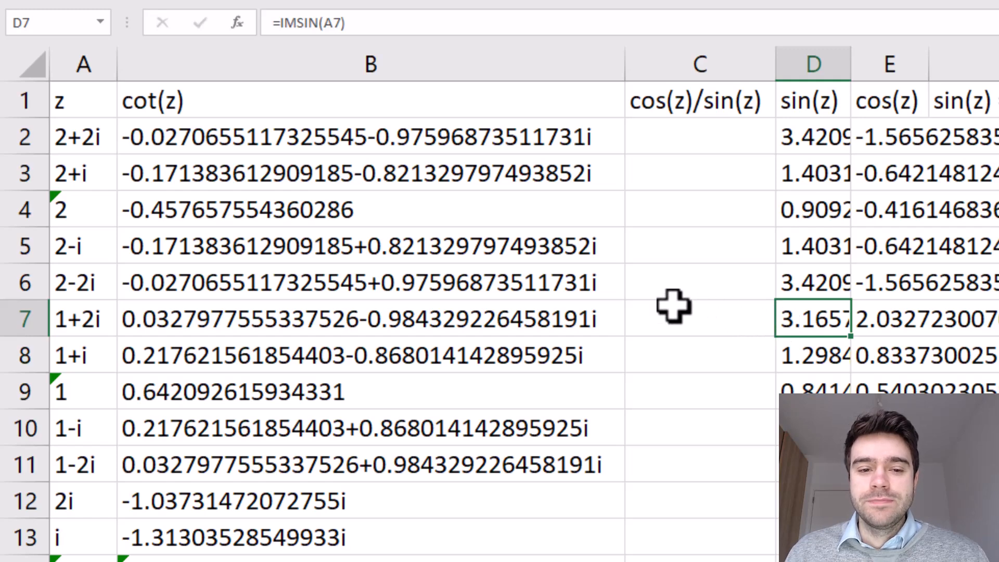
{"action": "key", "text": "Left"}
{"action": "key", "text": "Up"}
{"action": "key", "text": "Up"}
{"action": "key", "text": "Up"}
{"action": "key", "text": "Up"}
{"action": "key", "text": "Up"}
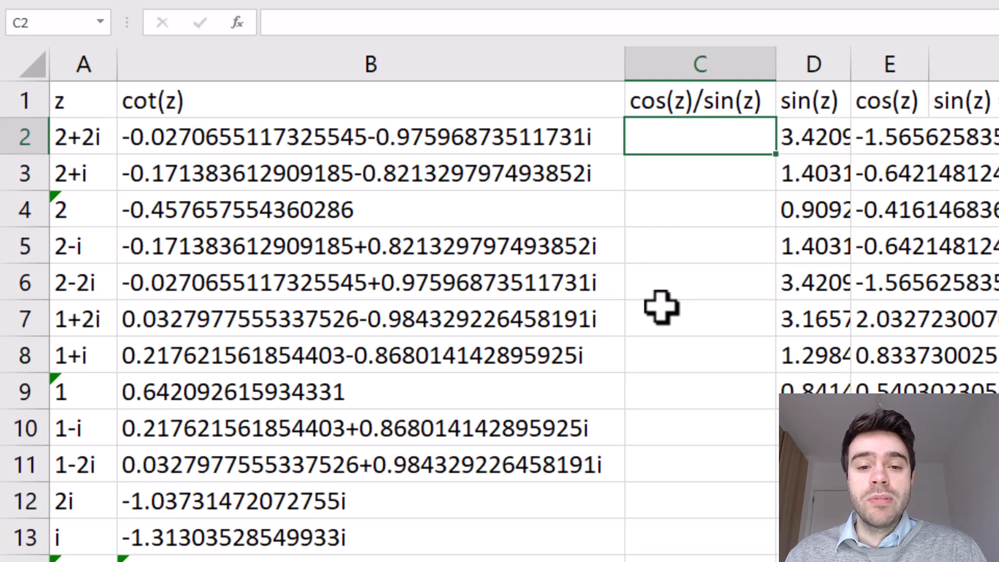
Step: Try dividing cos(z) by sin(z) in C2 with =E2/D2, and clear the cell
{"action": "type", "text": "="}
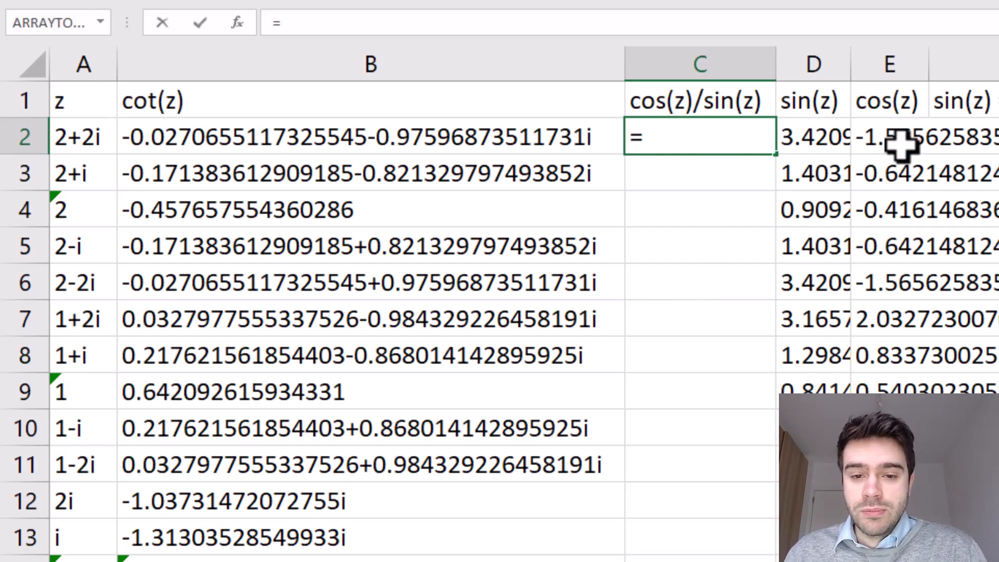
{"action": "left_click", "coordinate": [901, 146]}
{"action": "type", "text": "/"}
{"action": "left_click", "coordinate": [817, 145]}
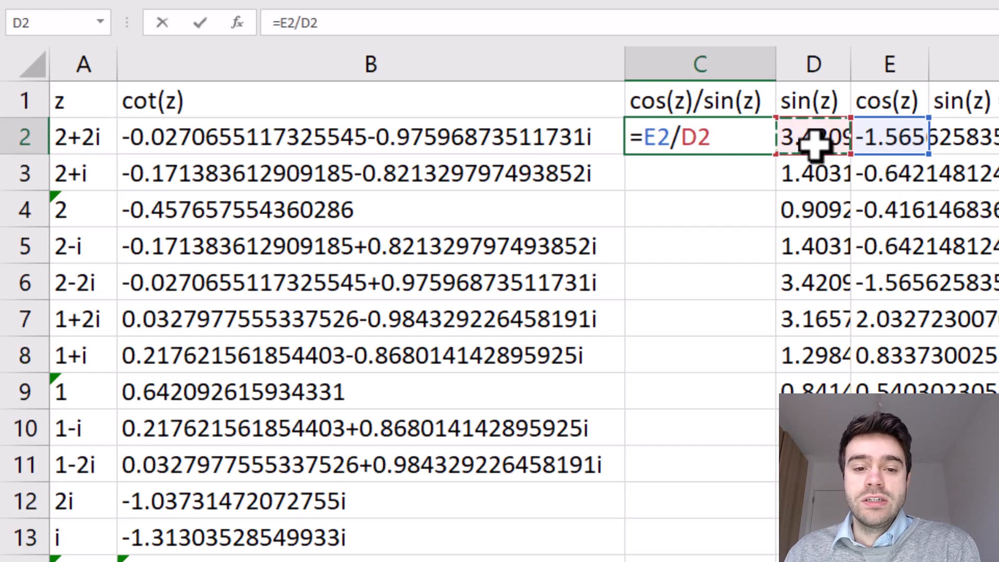
{"action": "key", "text": "Return"}
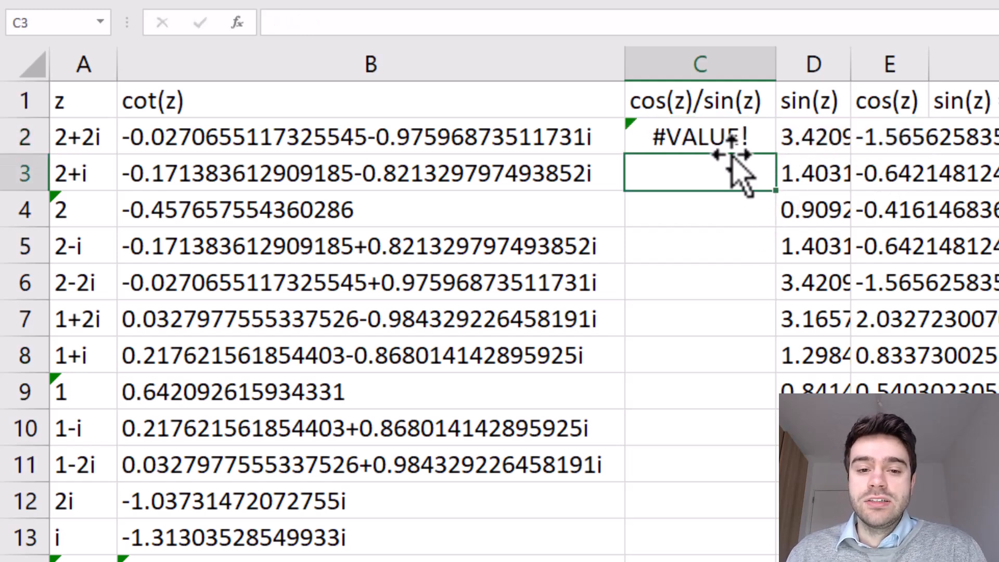
{"action": "left_click", "coordinate": [729, 138]}
{"action": "key", "text": "Delete"}
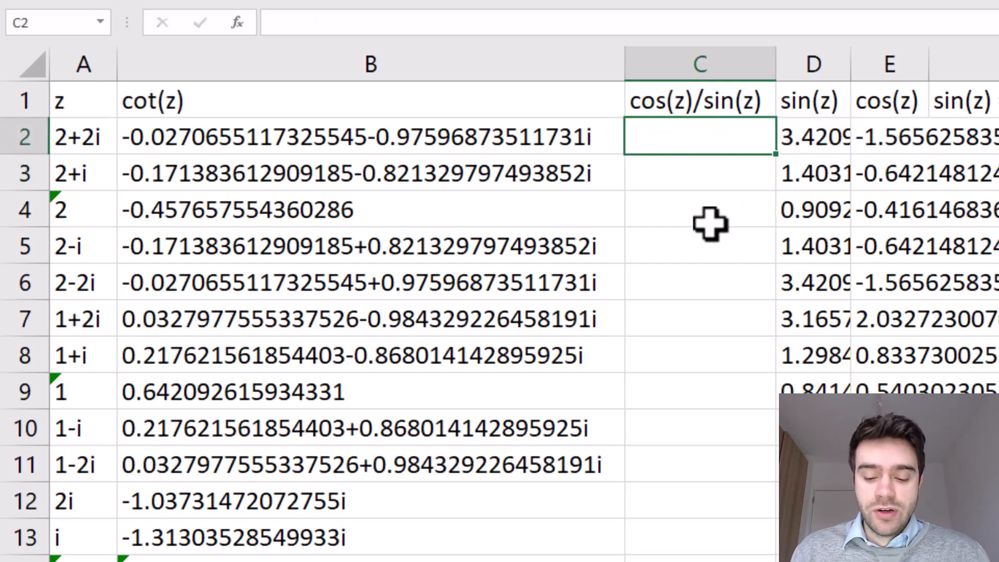
Step: Enter =IMDIV(E2,D2) in C2, fill it down the column and autofit column C
{"action": "type", "text": "=imdiv("}
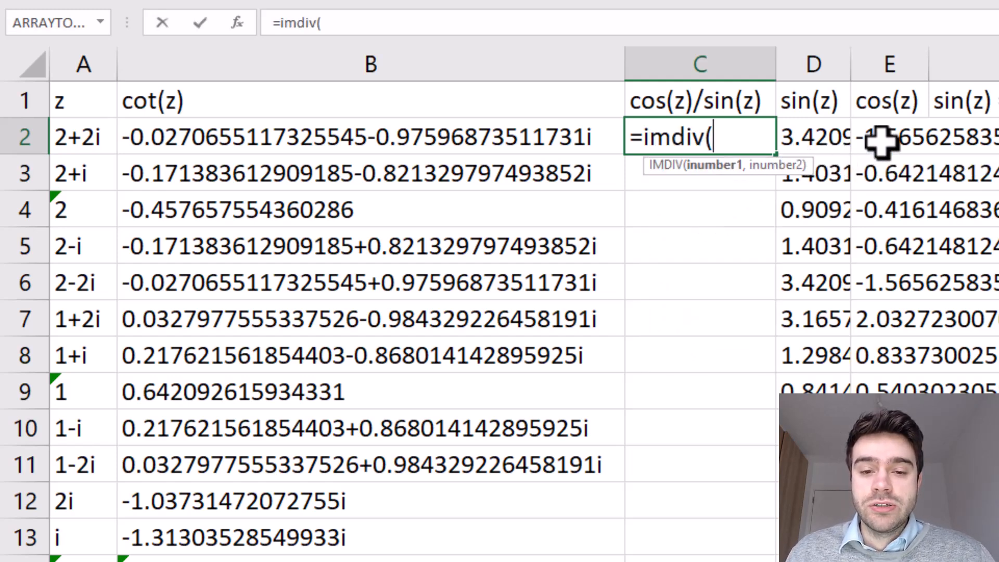
{"action": "left_click", "coordinate": [917, 143]}
{"action": "type", "text": ","}
{"action": "left_click", "coordinate": [832, 139]}
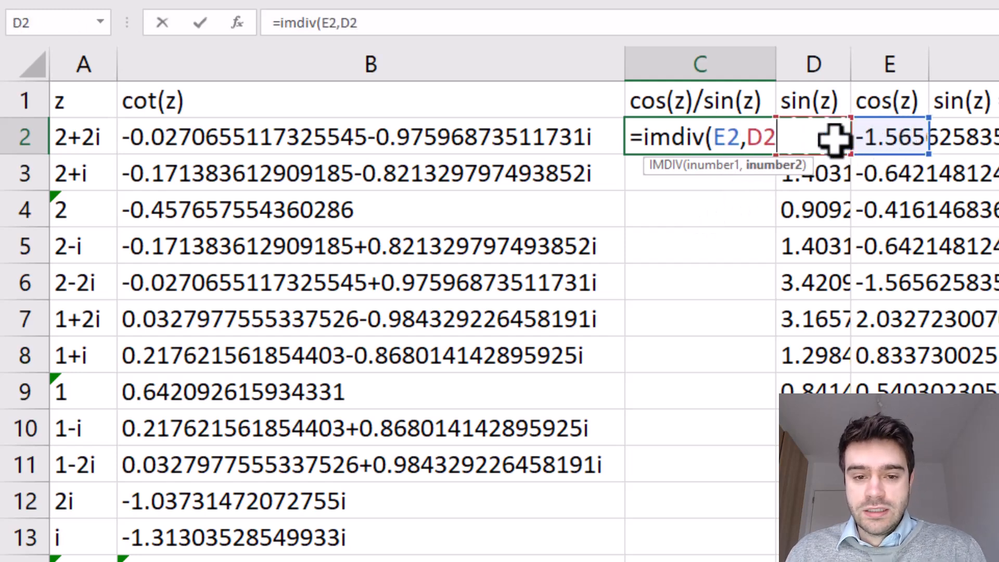
{"action": "key", "text": "Return"}
{"action": "left_click", "coordinate": [702, 137]}
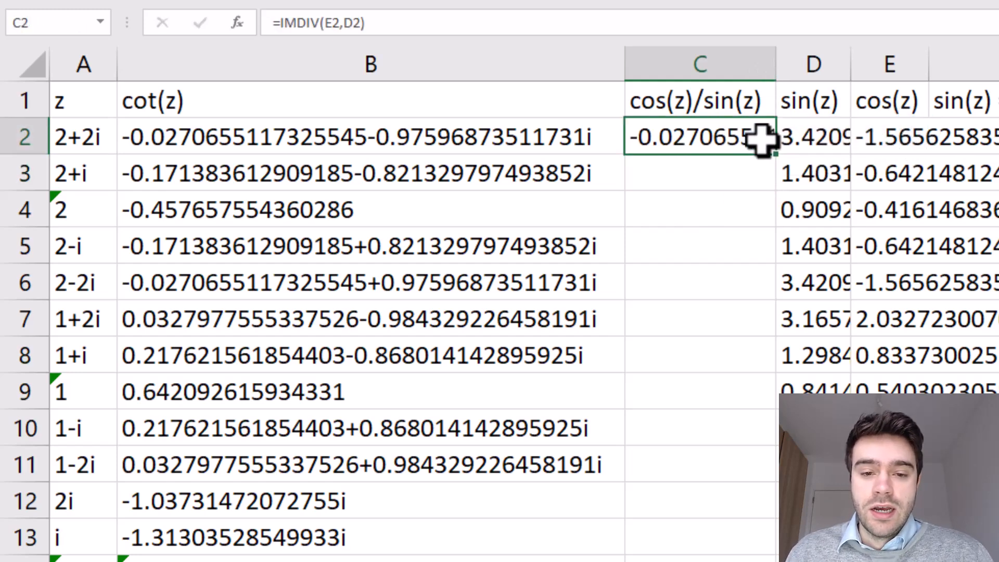
{"action": "double_click", "coordinate": [776, 160]}
{"action": "double_click", "coordinate": [778, 63]}
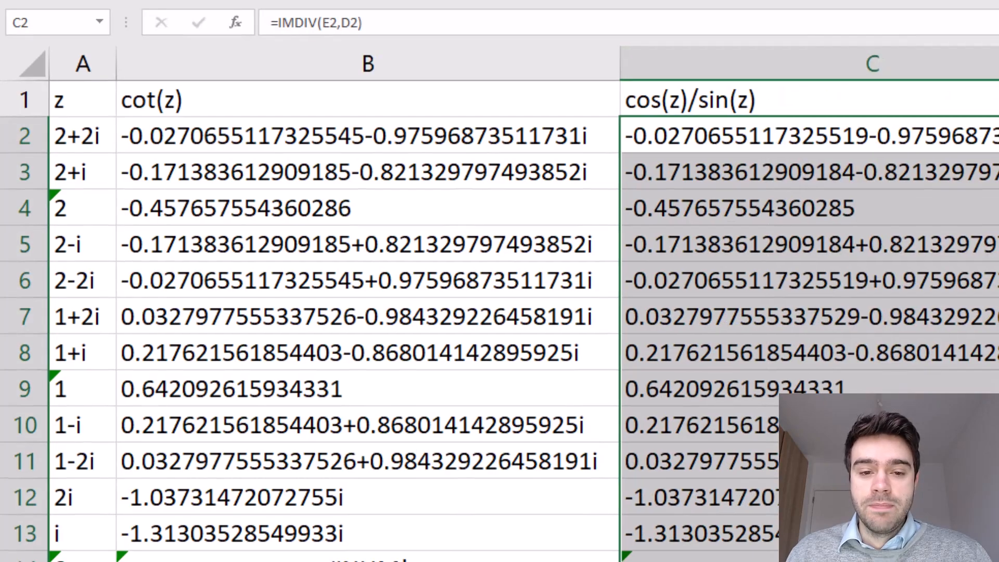
Step: Compare the cot(z) results in column B with the cos(z)/sin(z) results in column C for rows 2, 5 and 4
{"action": "left_click", "coordinate": [990, 244]}
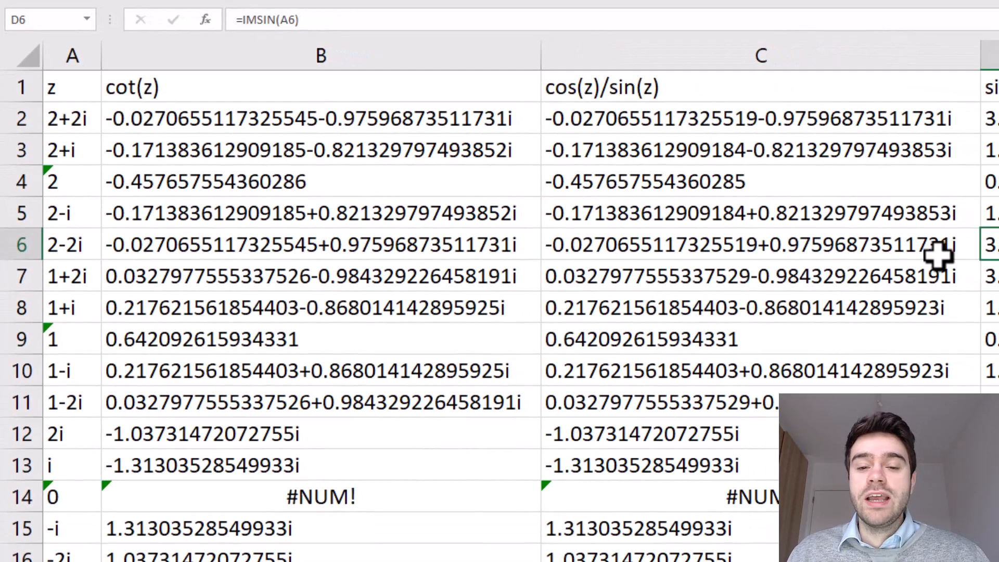
{"action": "left_click_drag", "start_coordinate": [464, 116], "coordinate": [575, 121]}
{"action": "left_click_drag", "start_coordinate": [489, 224], "coordinate": [593, 221]}
{"action": "left_click_drag", "start_coordinate": [472, 190], "coordinate": [553, 174]}
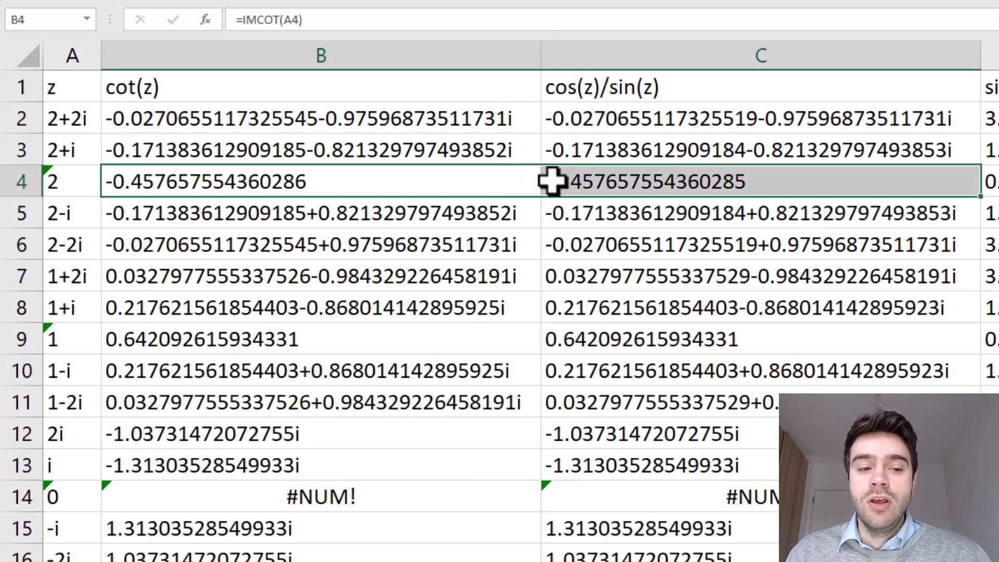
{"action": "left_click", "coordinate": [476, 308]}
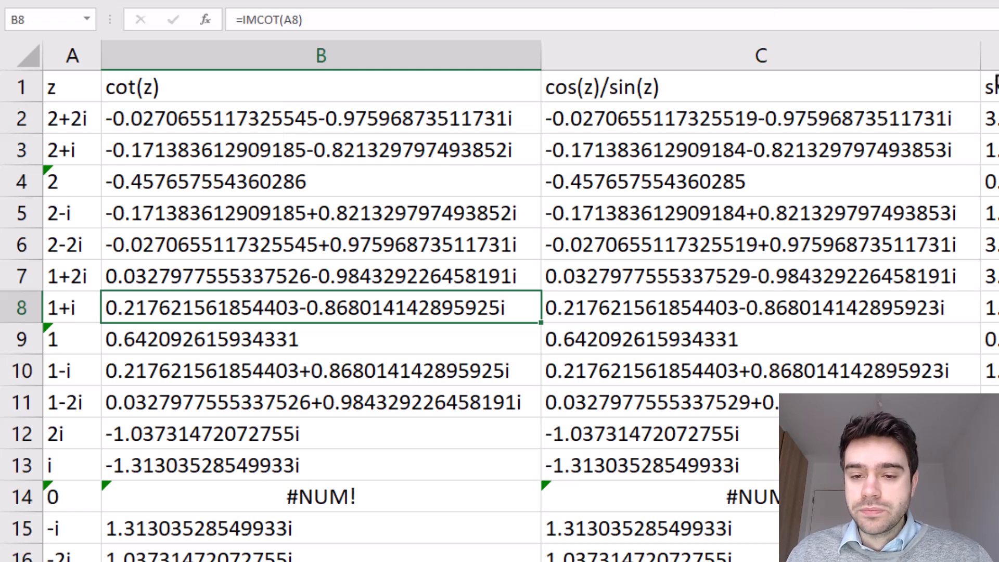
Step: Narrow column C and select the exponential cos(z) heading in G1
{"action": "left_click_drag", "start_coordinate": [980, 55], "coordinate": [670, 89]}
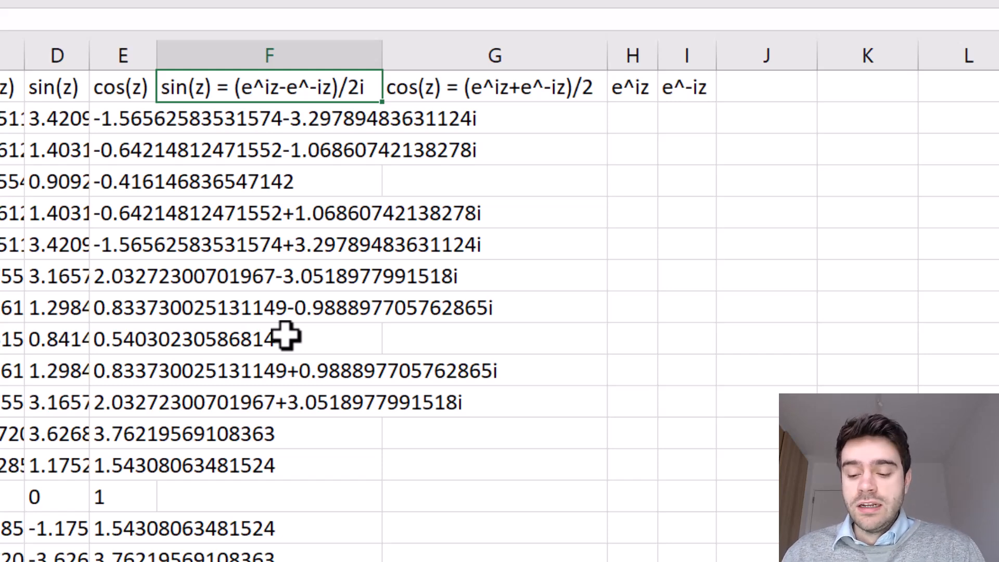
{"action": "key", "text": "Right"}
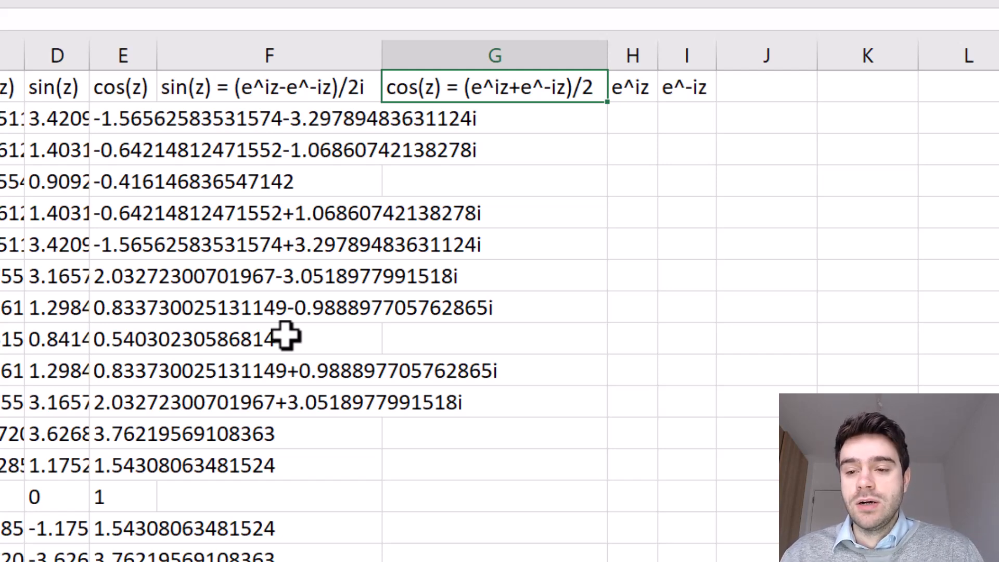
Step: Enter =IMPRODUCT("i",A2) in H2 under the e^iz heading and reselect that cell
{"action": "left_click", "coordinate": [616, 122]}
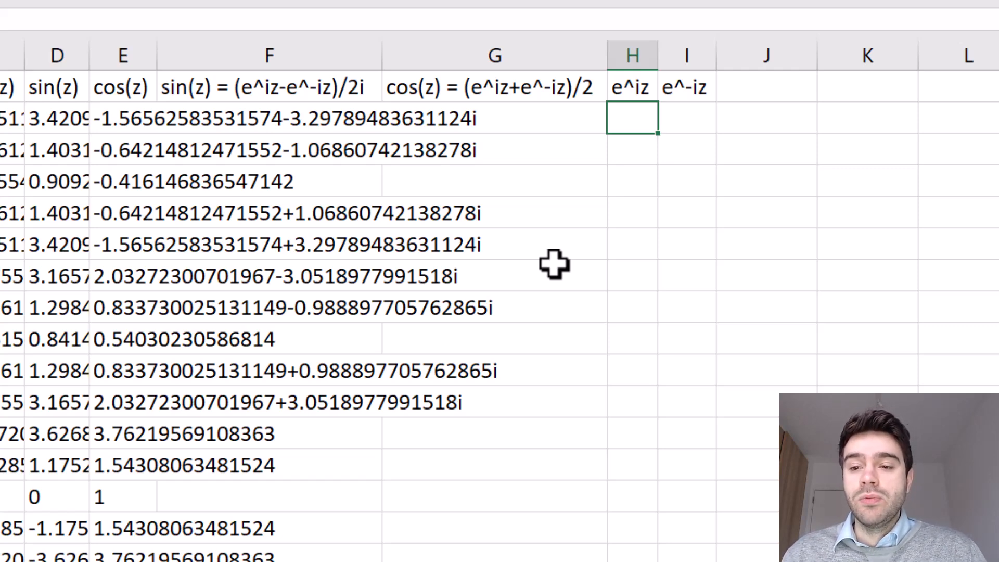
{"action": "type", "text": "="}
{"action": "key", "text": "BackSpace"}
{"action": "type", "text": "="}
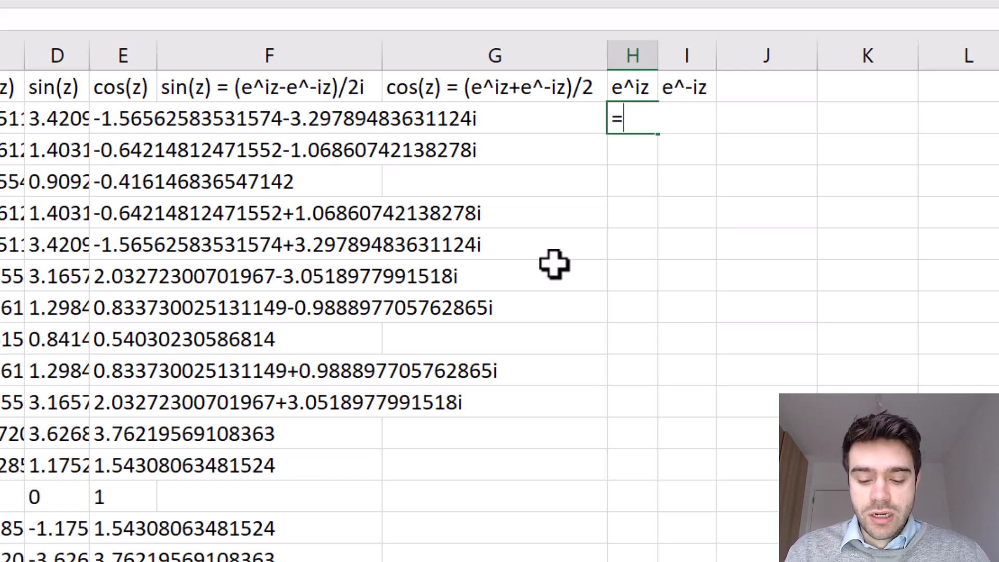
{"action": "type", "text": "IMPRO"}
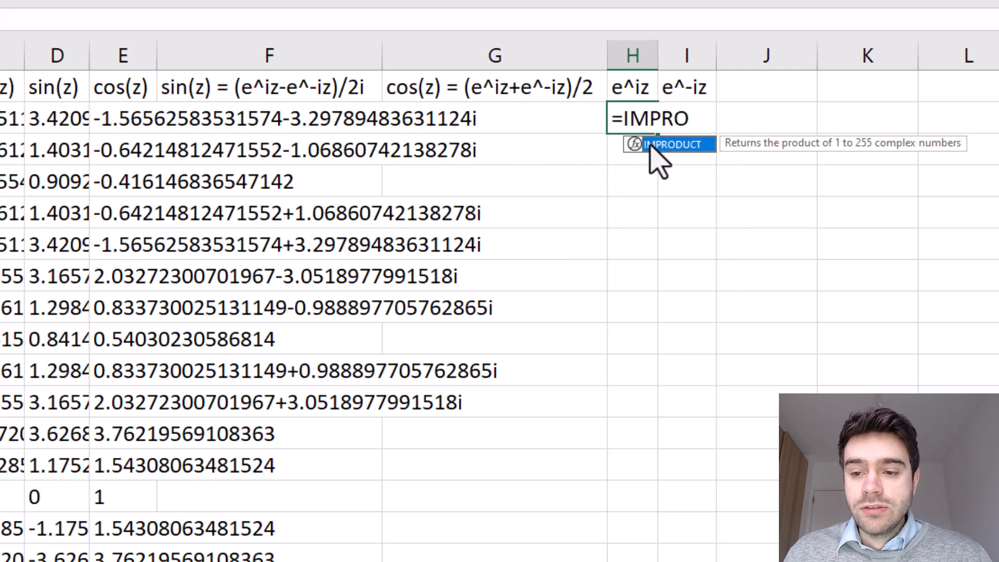
{"action": "double_click", "coordinate": [652, 145]}
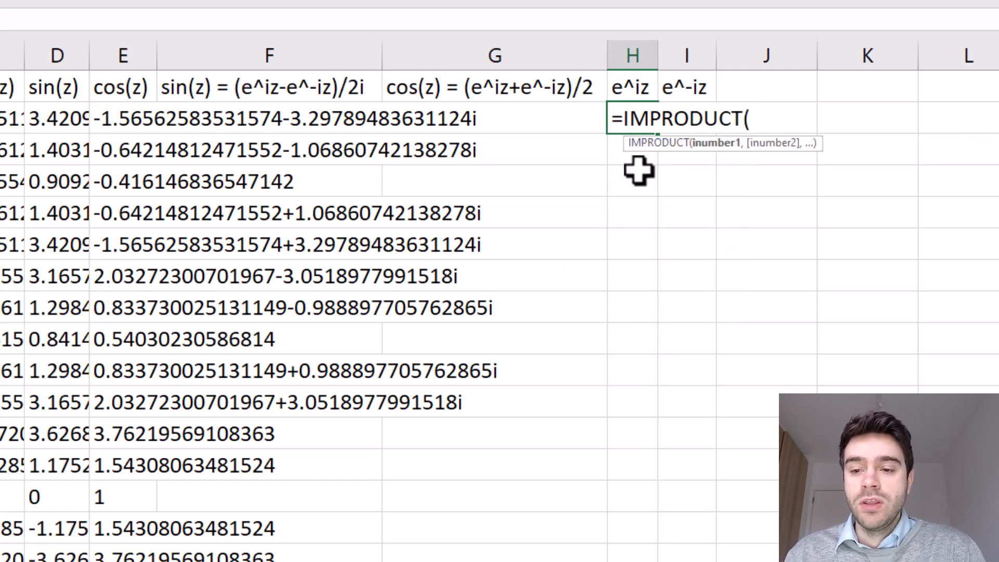
{"action": "type", "text": "\""}
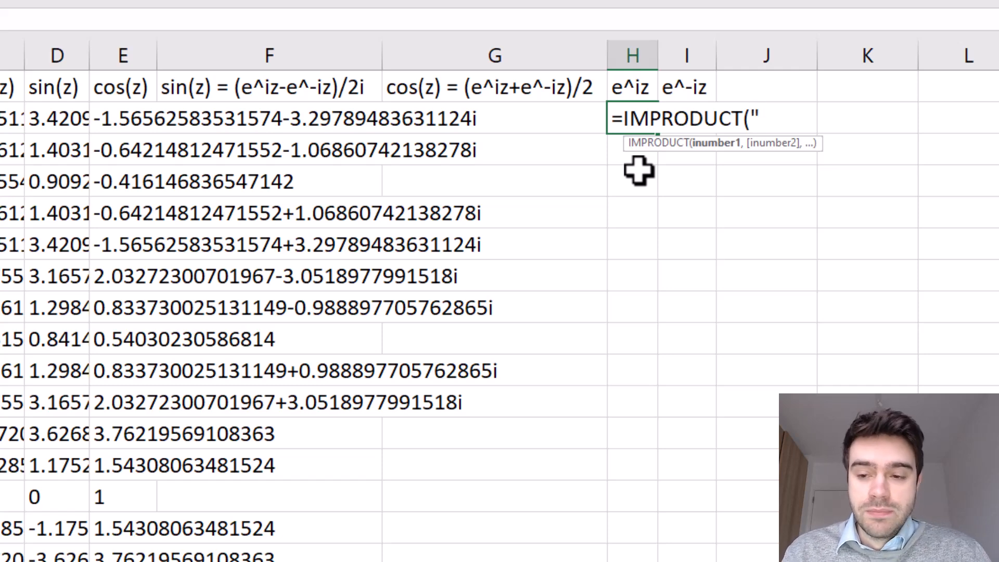
{"action": "type", "text": "i\""}
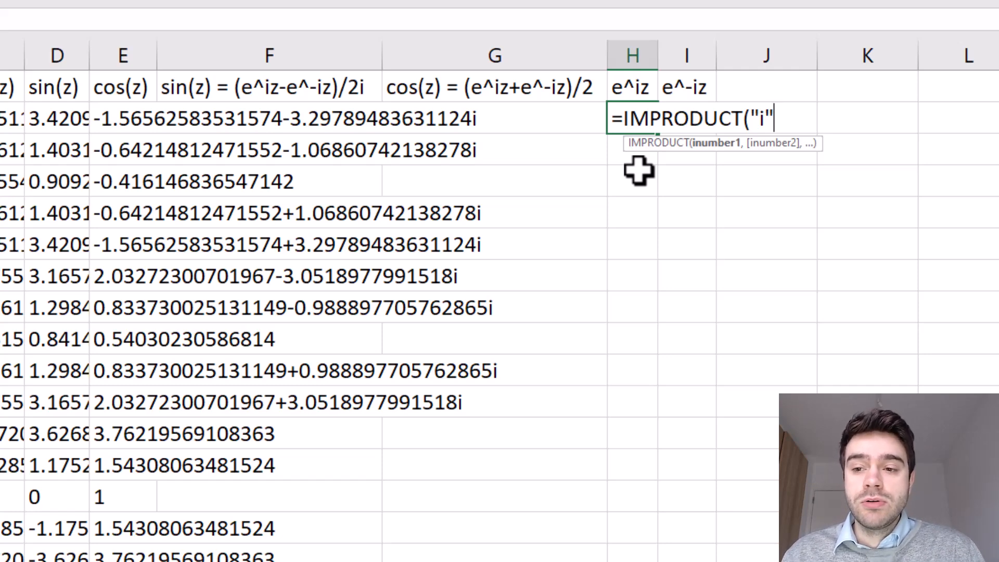
{"action": "type", "text": ","}
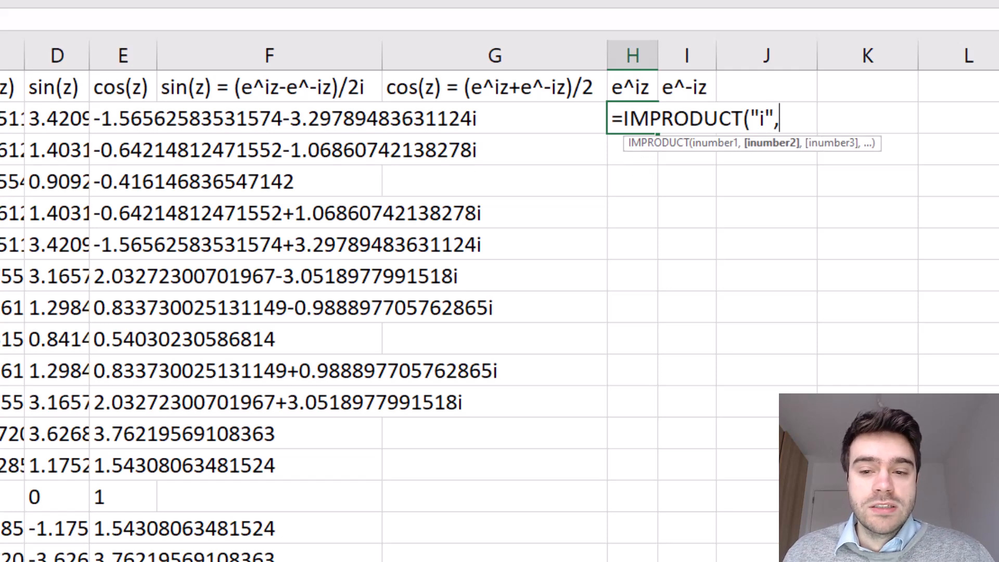
{"action": "type", "text": "A2"}
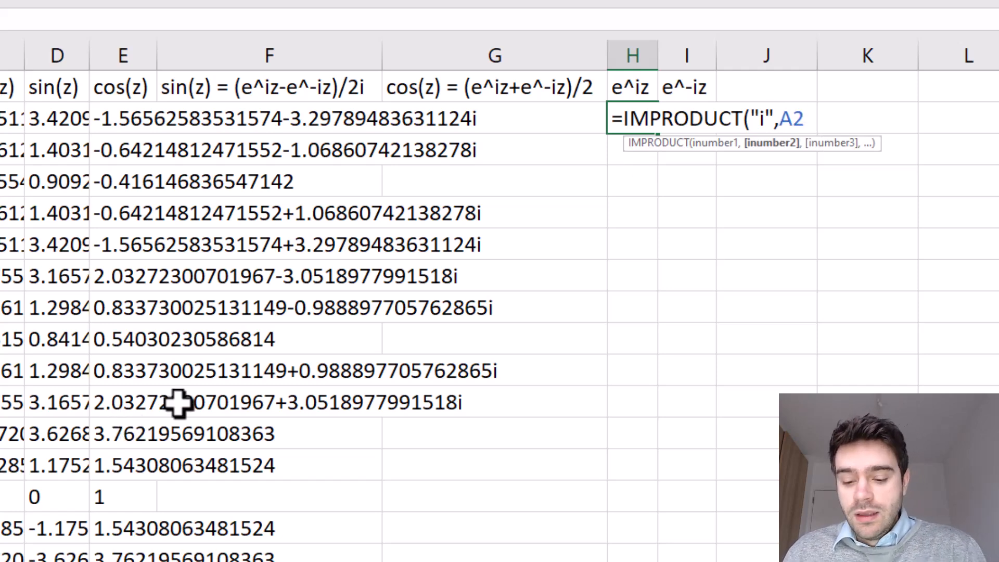
{"action": "type", "text": ")"}
{"action": "key", "text": "Return"}
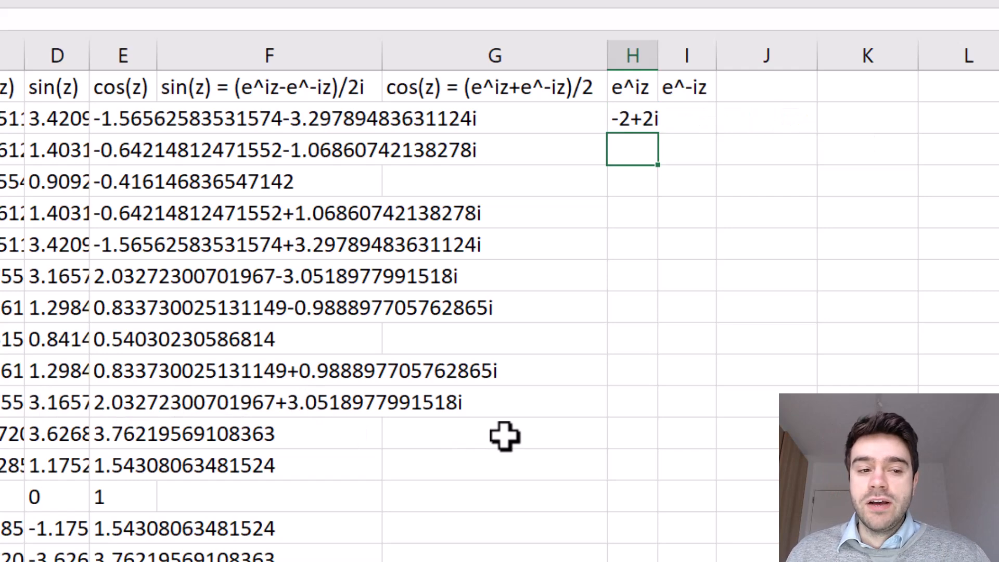
{"action": "key", "text": "Up"}
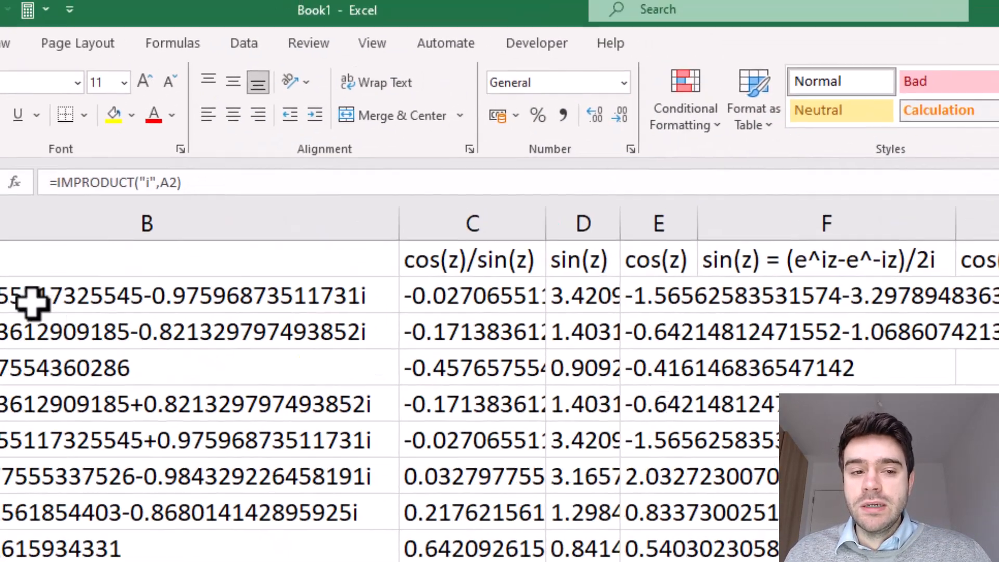
Step: Wrap the H2 formula in IMEXP to make =IMEXP(IMPRODUCT("i",A2)) and fill it down the e^iz column
{"action": "left_click", "coordinate": [55, 182]}
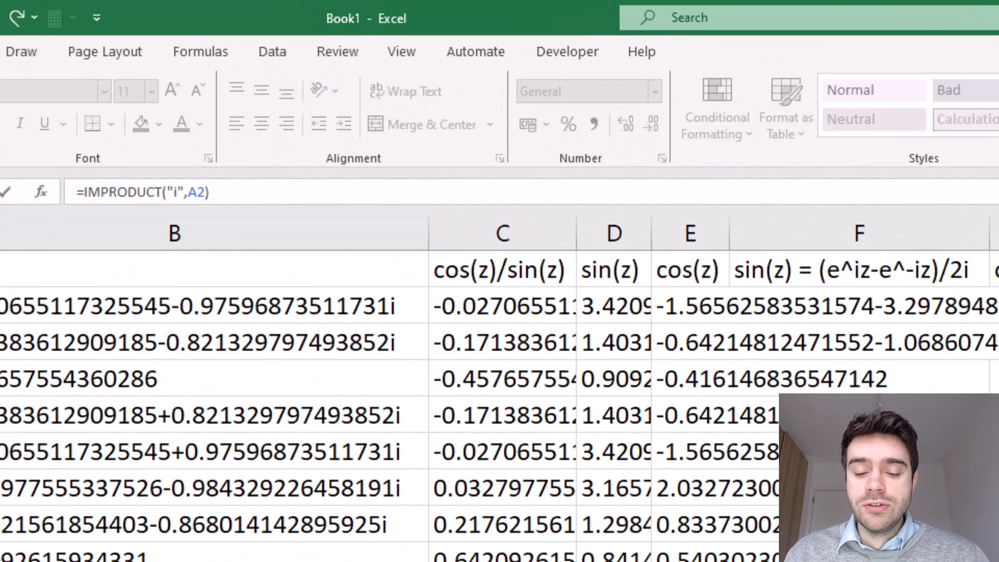
{"action": "type", "text": "IMEXP"}
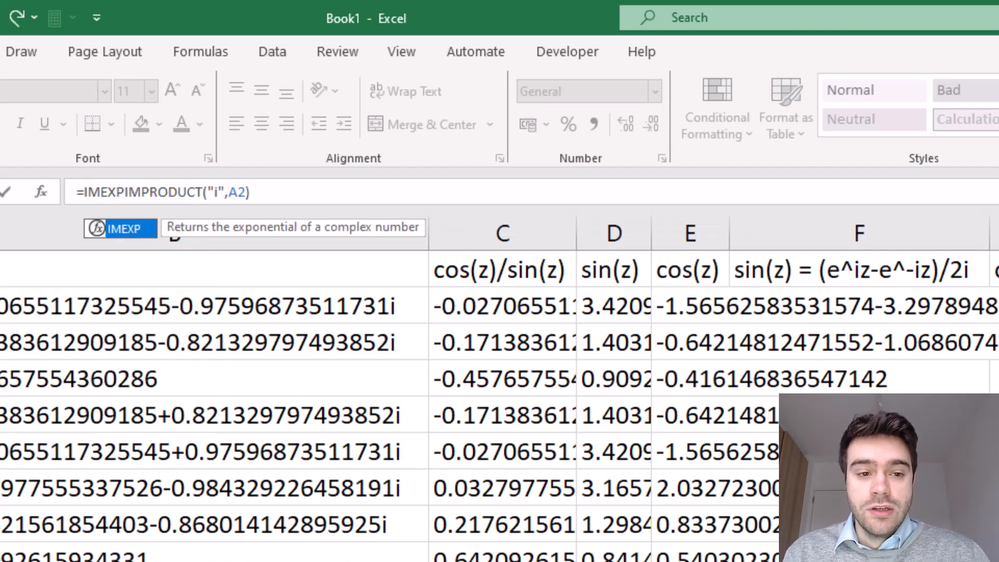
{"action": "type", "text": "("}
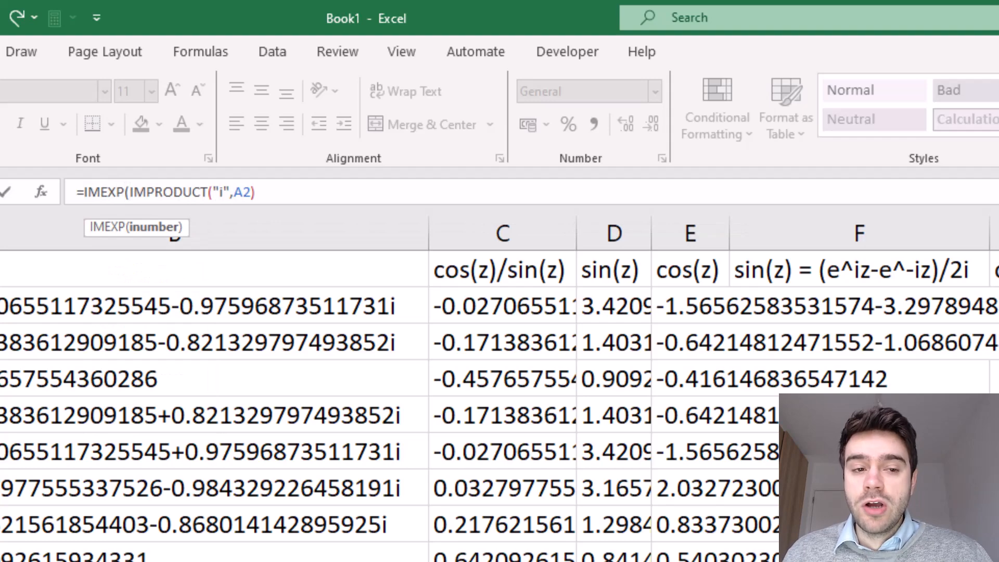
{"action": "left_click", "coordinate": [397, 200]}
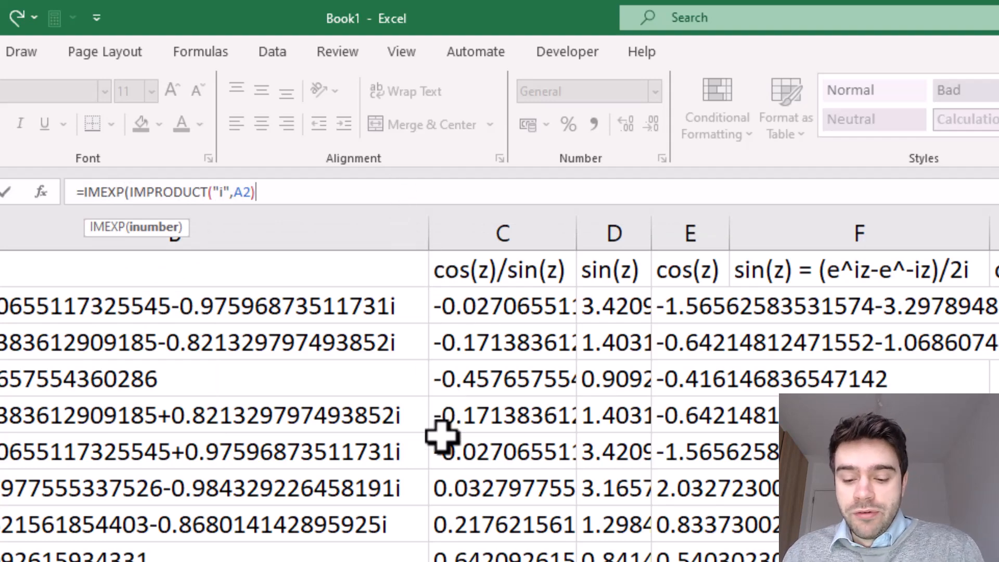
{"action": "type", "text": ")"}
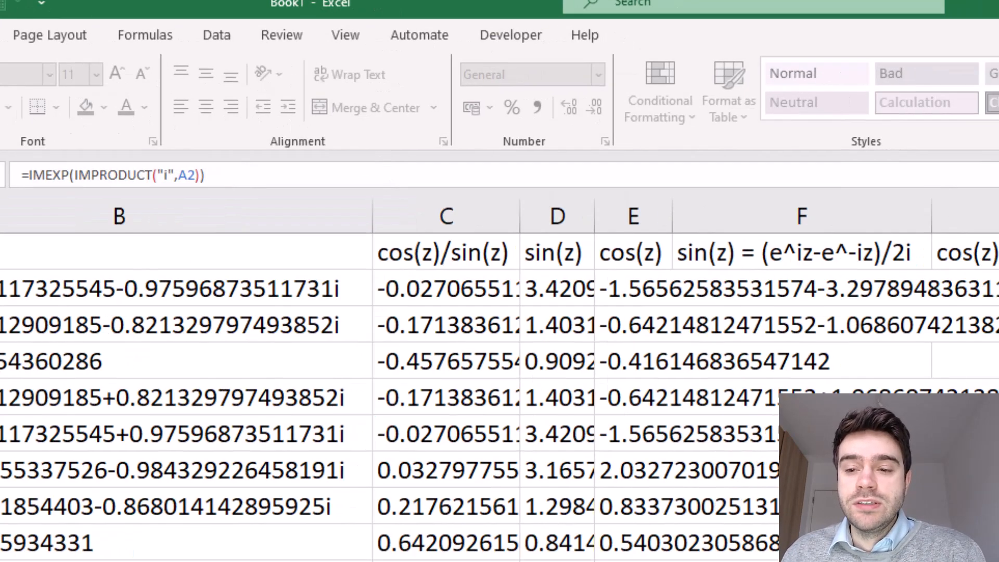
{"action": "key", "text": "Return"}
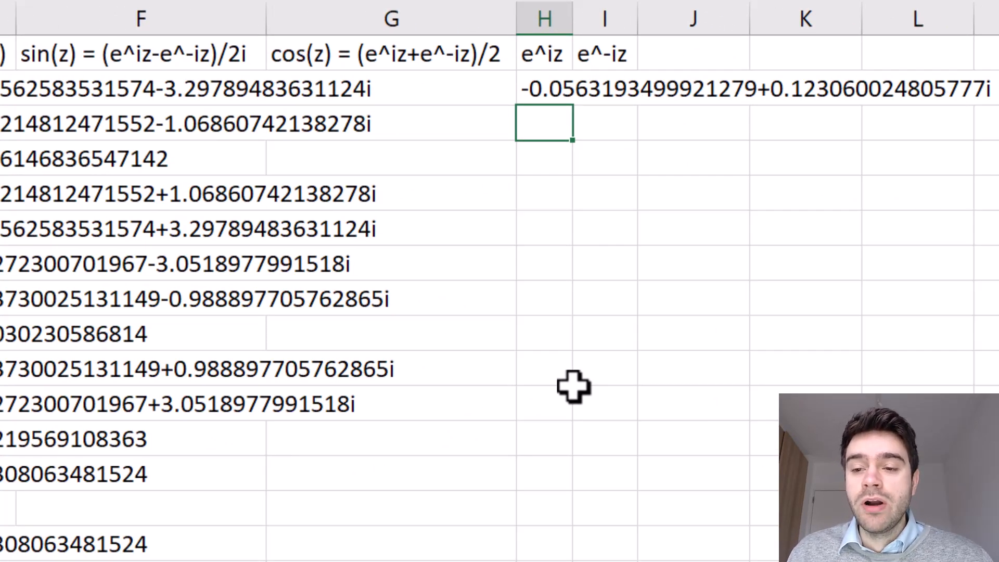
{"action": "left_click", "coordinate": [567, 99]}
{"action": "double_click", "coordinate": [579, 104]}
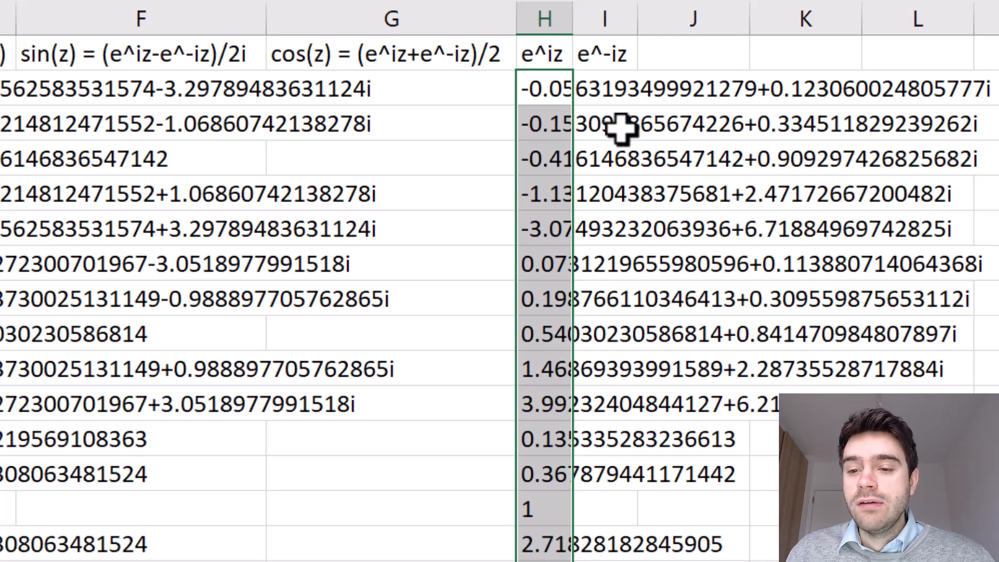
Step: Enter =IMPRODUCT("-i",A2) in I2 under the e^-iz heading and fill it down the column
{"action": "left_click", "coordinate": [631, 91]}
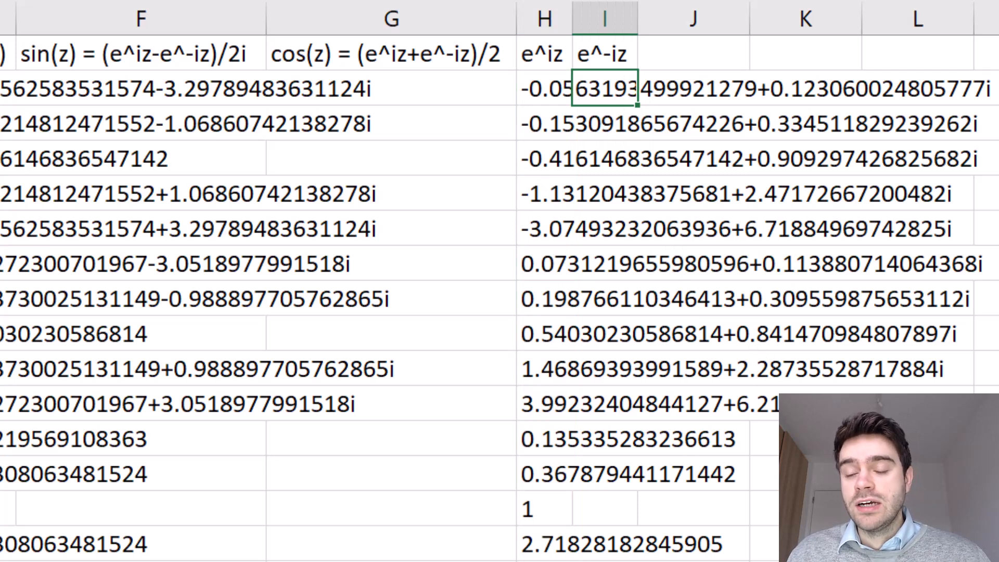
{"action": "key", "text": "F2"}
{"action": "type", "text": "=IMPRODUCT"}
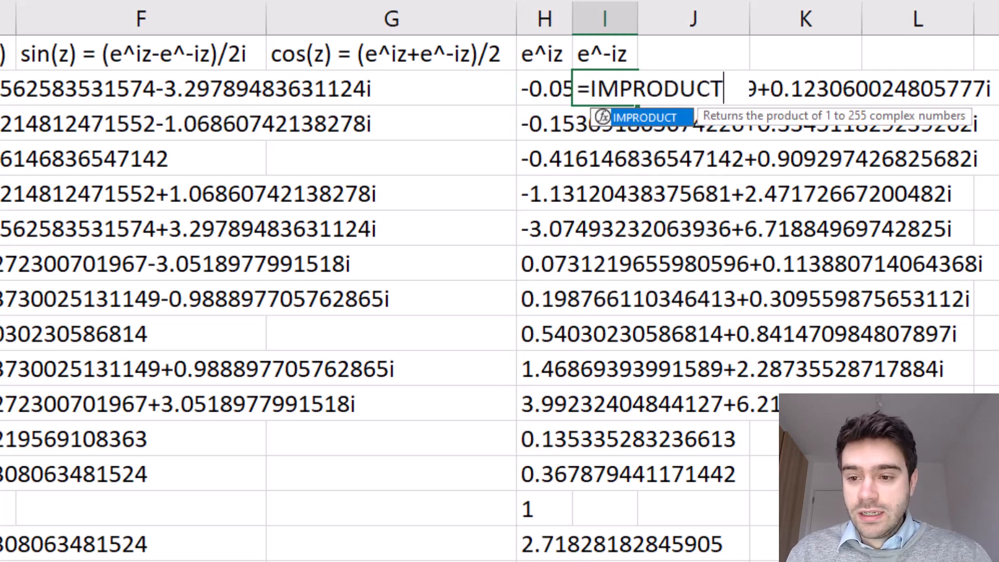
{"action": "type", "text": "("}
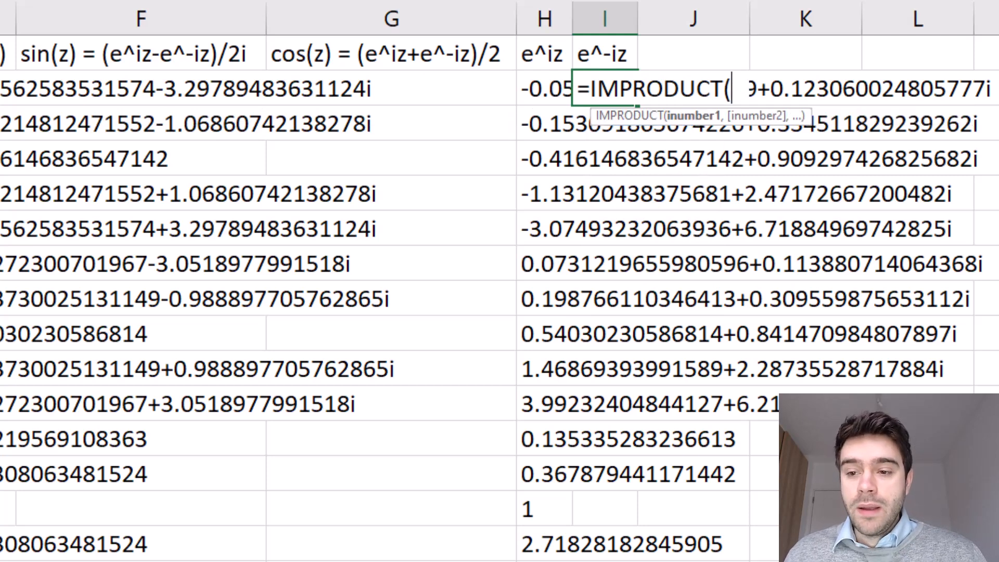
{"action": "type", "text": "\"-"}
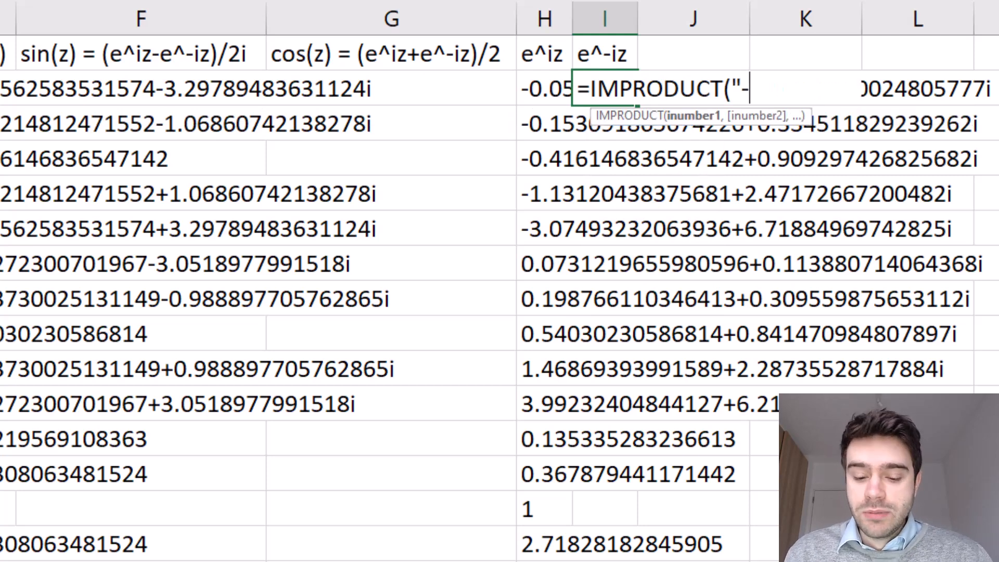
{"action": "type", "text": "i\""}
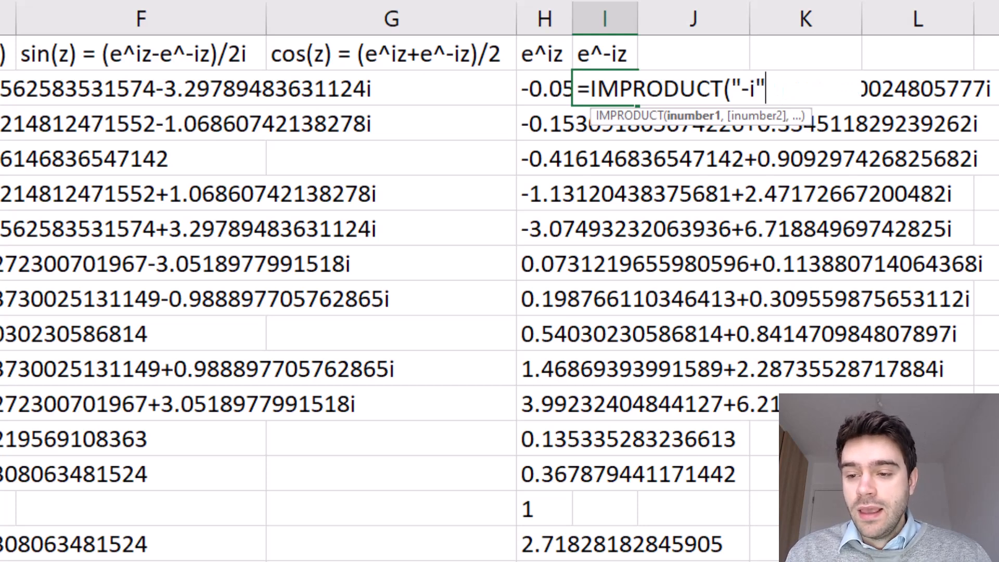
{"action": "type", "text": ",A2"}
{"action": "key", "text": "Return"}
{"action": "left_click", "coordinate": [631, 86]}
{"action": "double_click", "coordinate": [638, 105]}
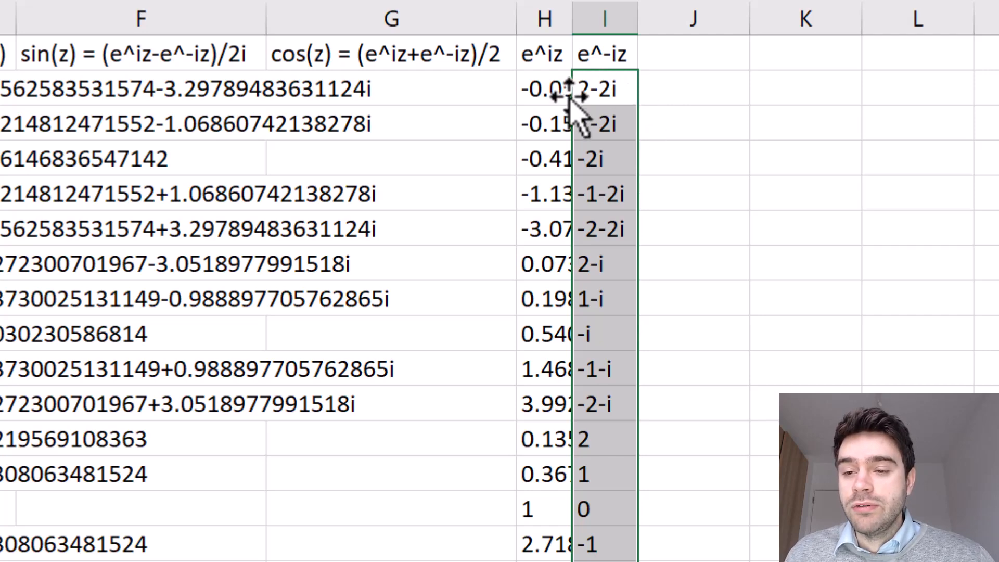
Step: Wrap the I2 formula in IMEXP so it reads =IMEXP(IMPRODUCT("-i",A2))
{"action": "left_click", "coordinate": [599, 89]}
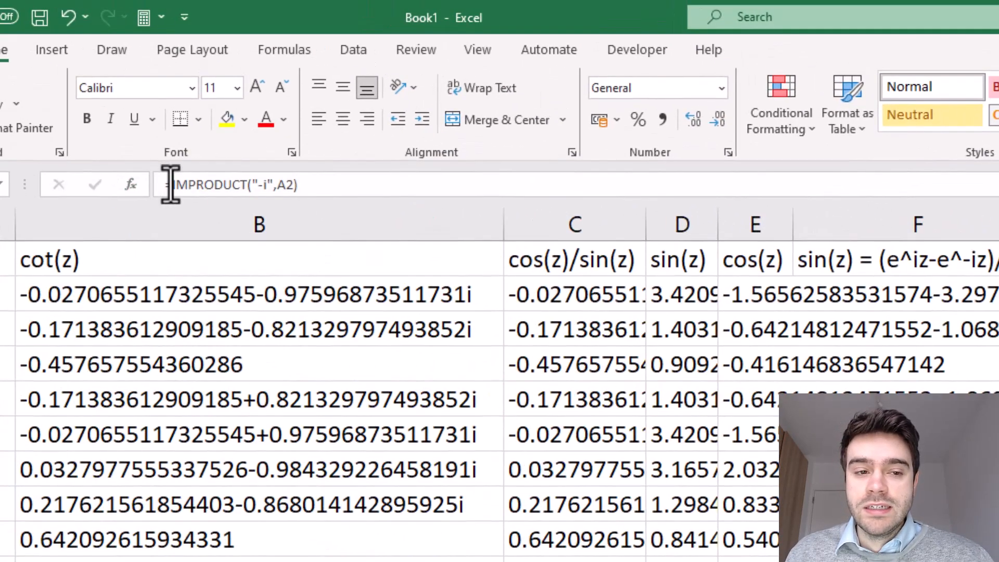
{"action": "left_click", "coordinate": [170, 182]}
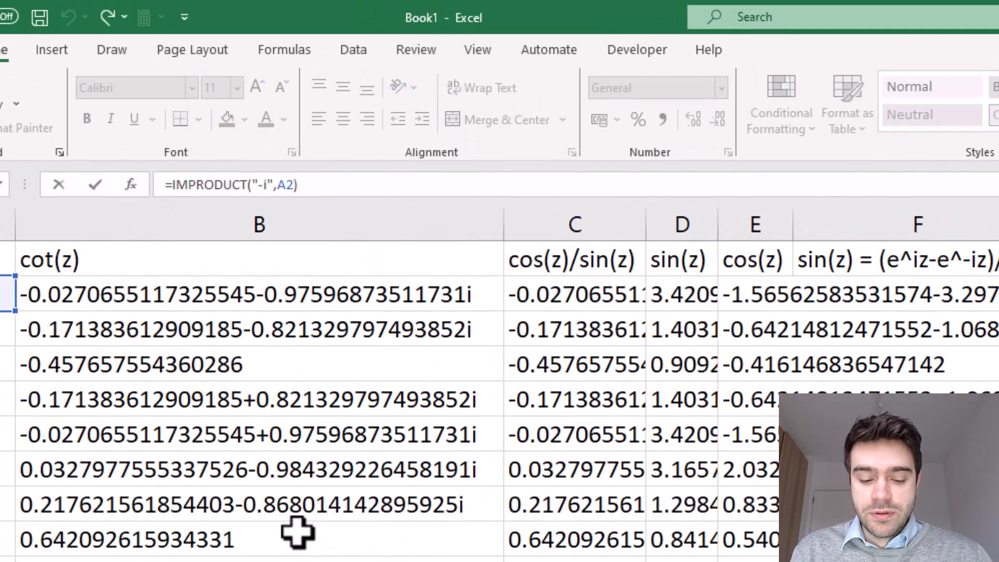
{"action": "type", "text": "IMEXP("}
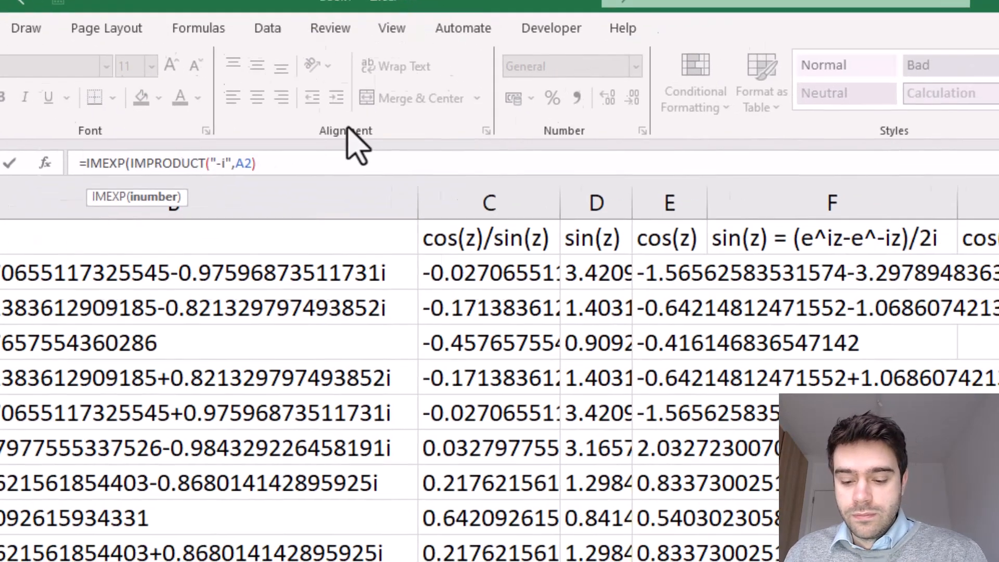
{"action": "key", "text": "Return"}
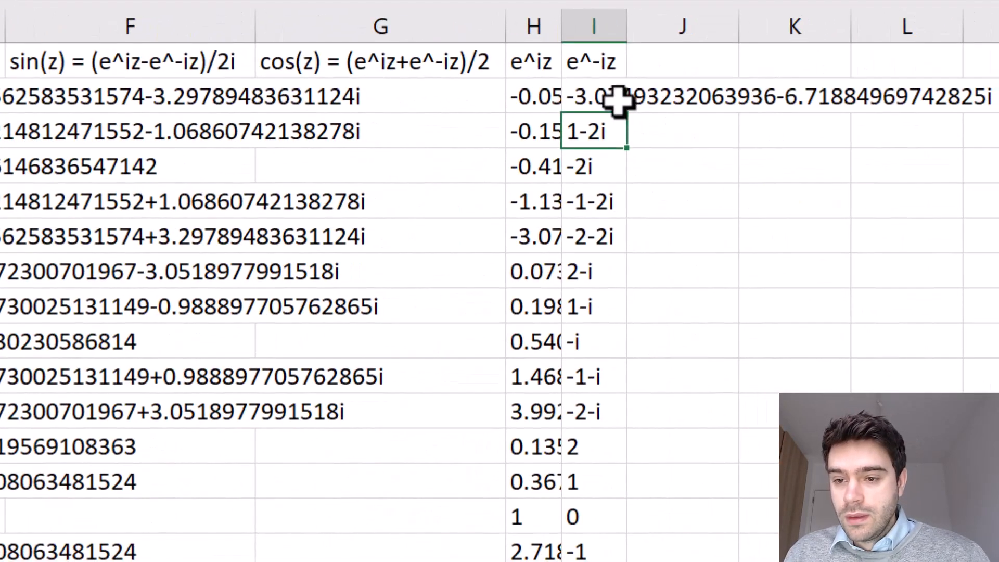
Step: Fill the IMEXP formula from I2 down the e^-iz column and widen column H slightly
{"action": "left_click", "coordinate": [618, 102]}
{"action": "double_click", "coordinate": [628, 113]}
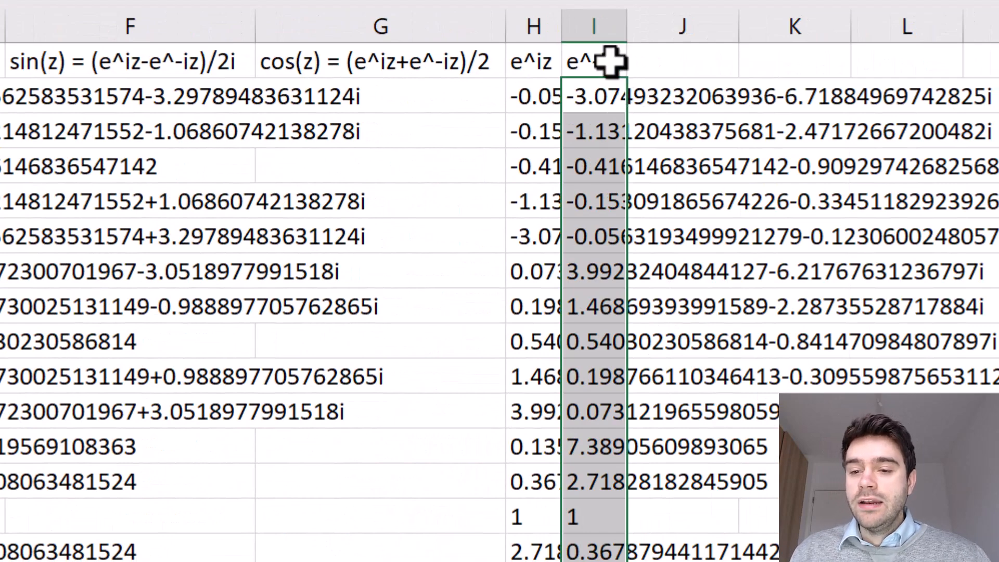
{"action": "mouse_move", "coordinate": [562, 26]}
{"action": "left_mouse_down"}
{"action": "mouse_move", "coordinate": [677, 29]}
{"action": "mouse_move", "coordinate": [581, 26]}
{"action": "left_mouse_up"}
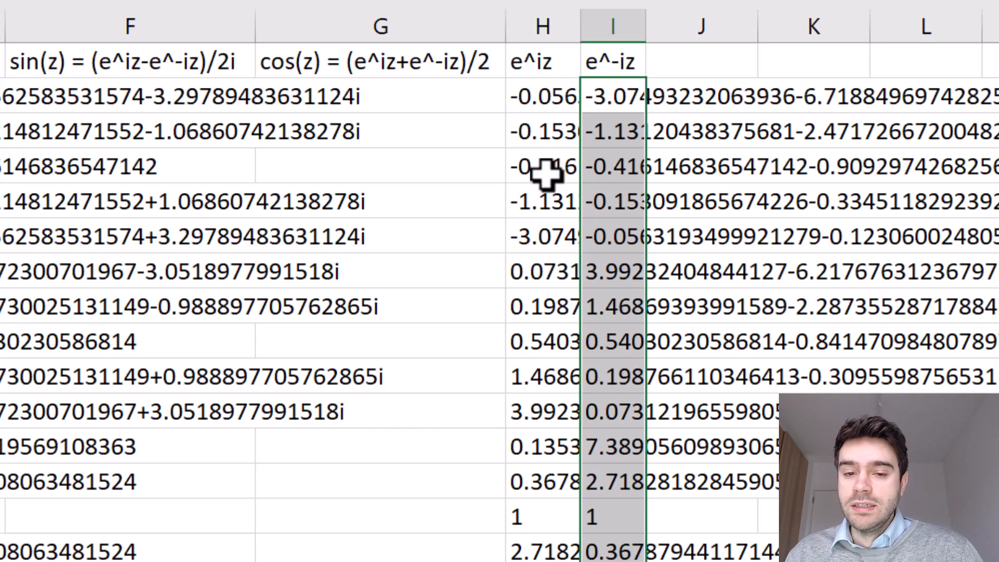
Step: Write =IMSUB(H2,I2) in F2 under the exponential sin(z) heading to subtract e^-iz from e^iz
{"action": "left_click", "coordinate": [208, 89]}
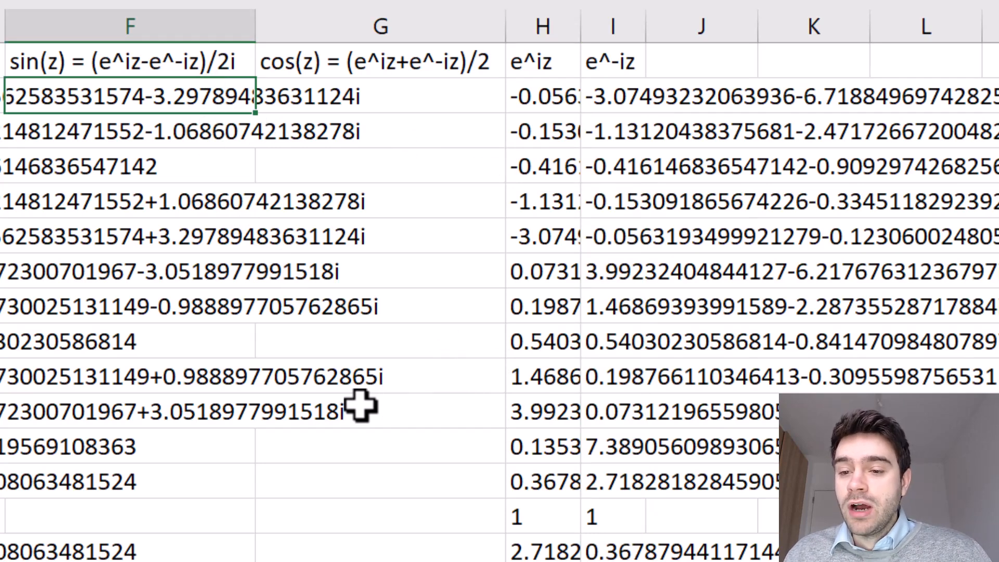
{"action": "left_click", "coordinate": [561, 102]}
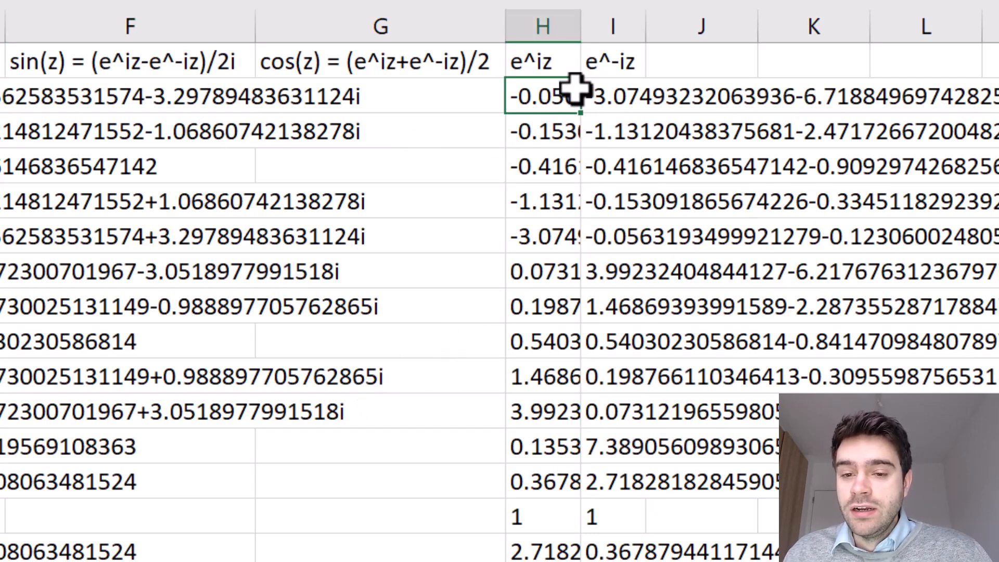
{"action": "left_click", "coordinate": [639, 94]}
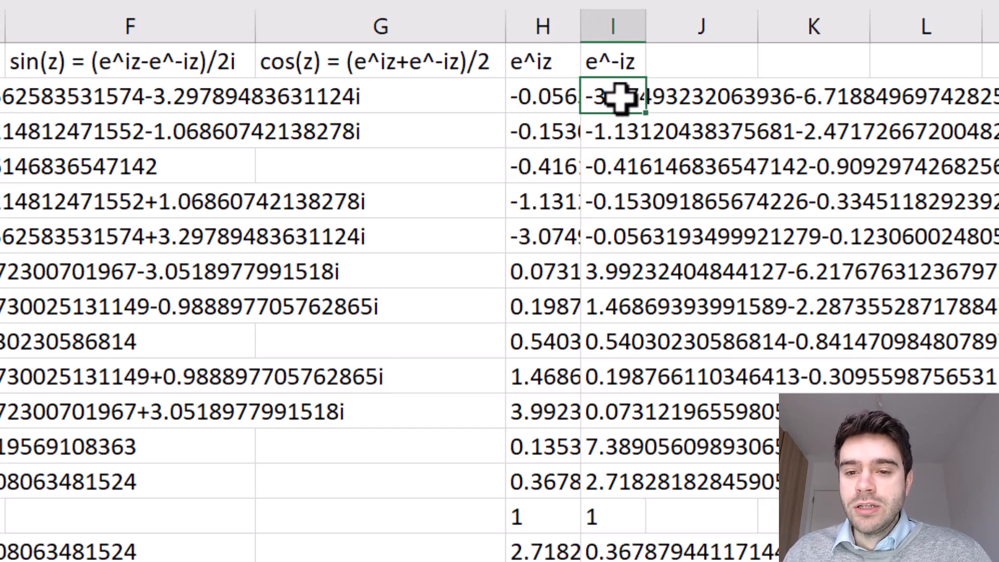
{"action": "key", "text": "Left"}
{"action": "key", "text": "Left"}
{"action": "key", "text": "Left"}
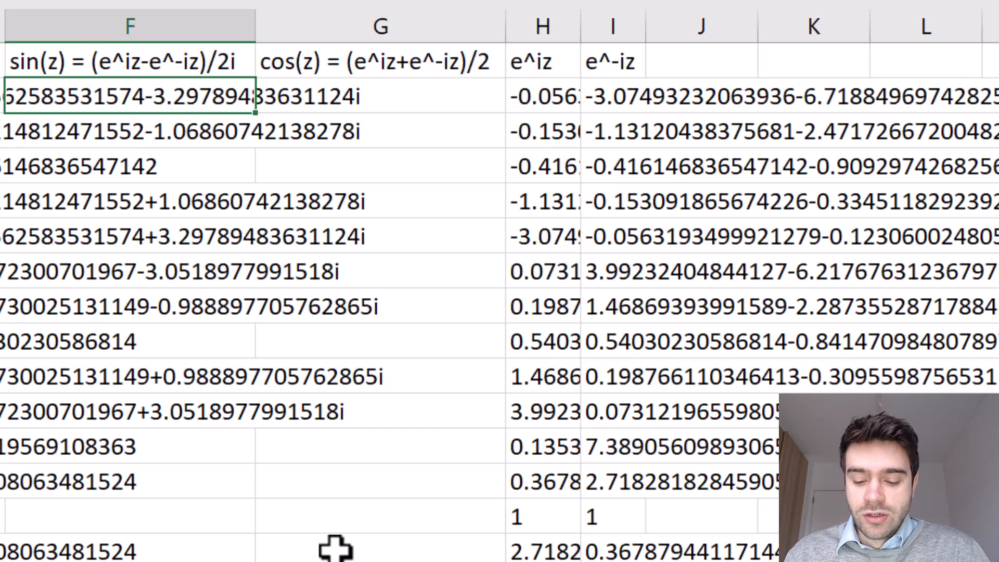
{"action": "type", "text": "=IMS"}
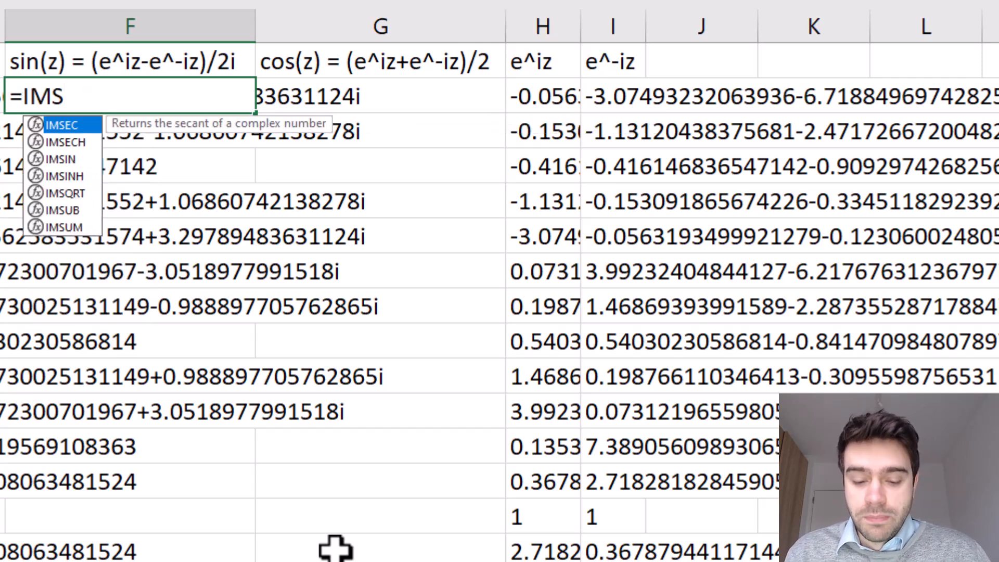
{"action": "type", "text": "UB"}
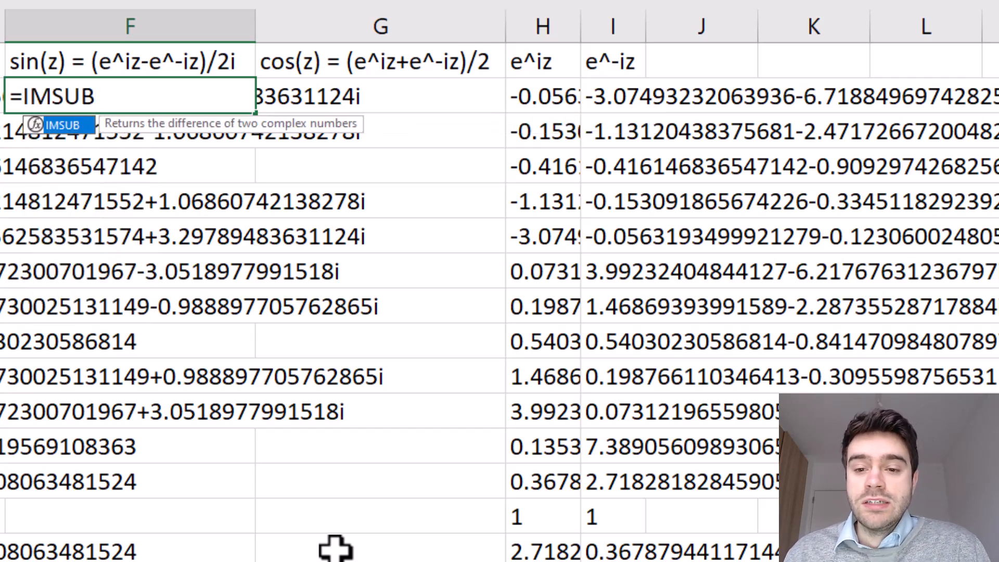
{"action": "type", "text": "("}
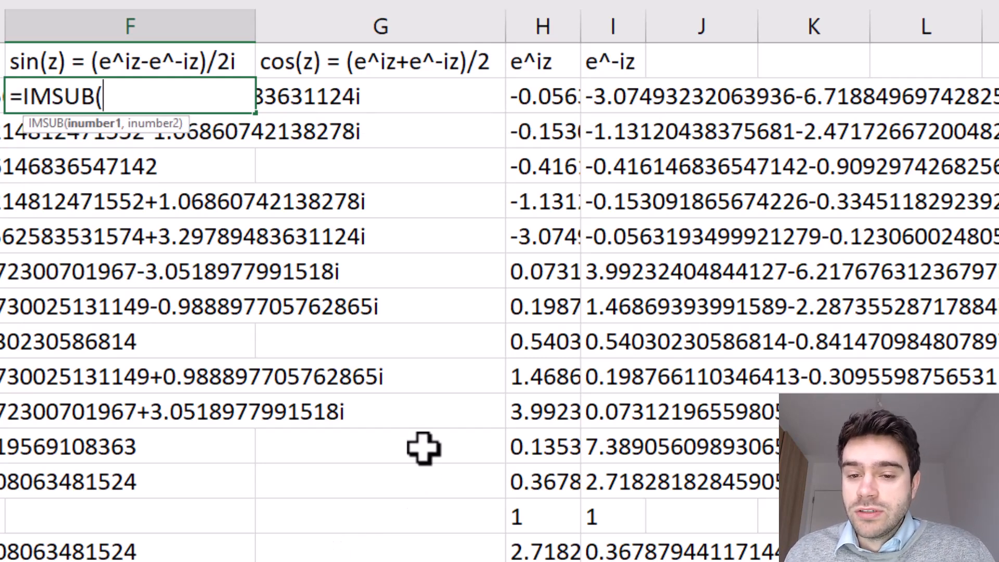
{"action": "left_click", "coordinate": [546, 97]}
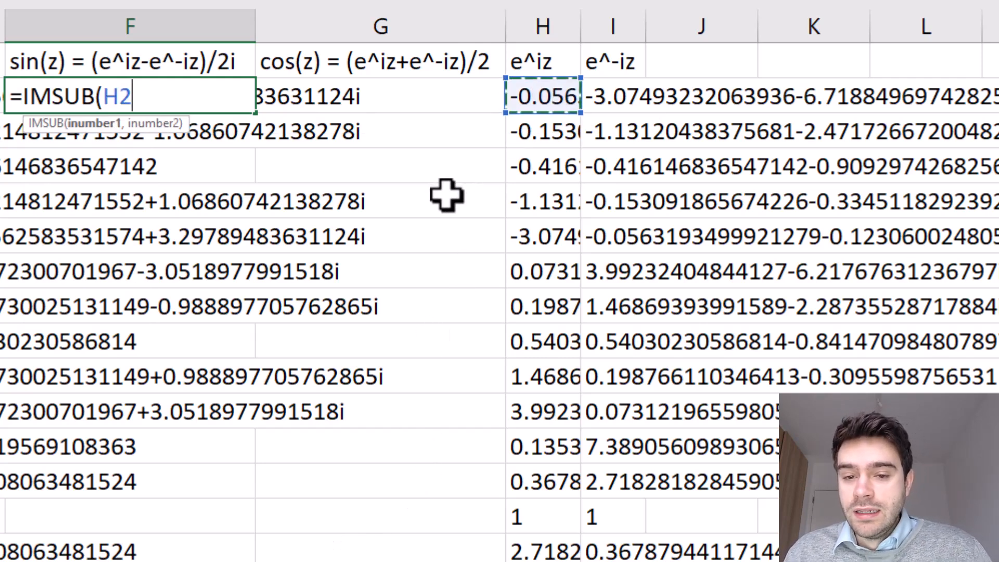
{"action": "type", "text": ","}
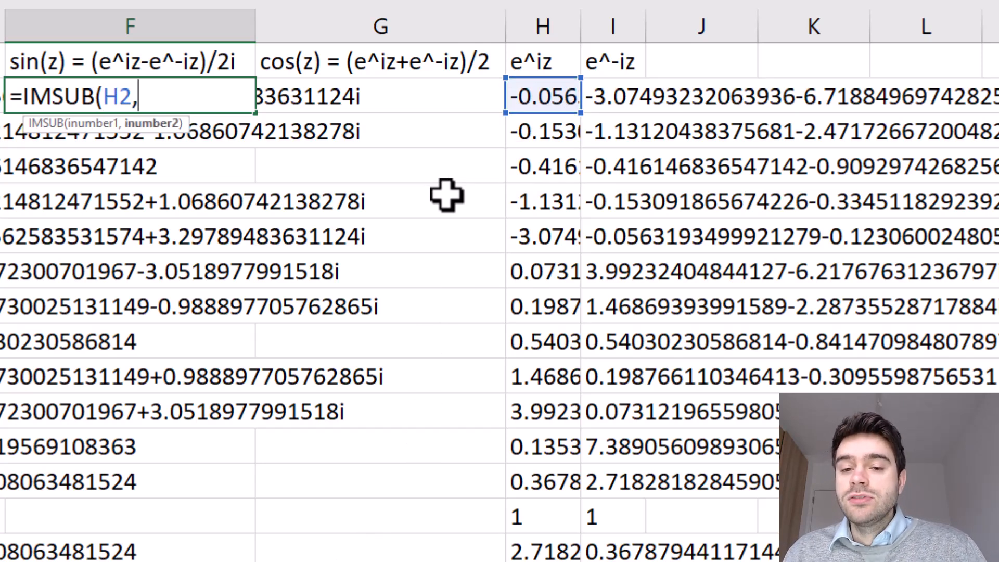
{"action": "left_click", "coordinate": [612, 99]}
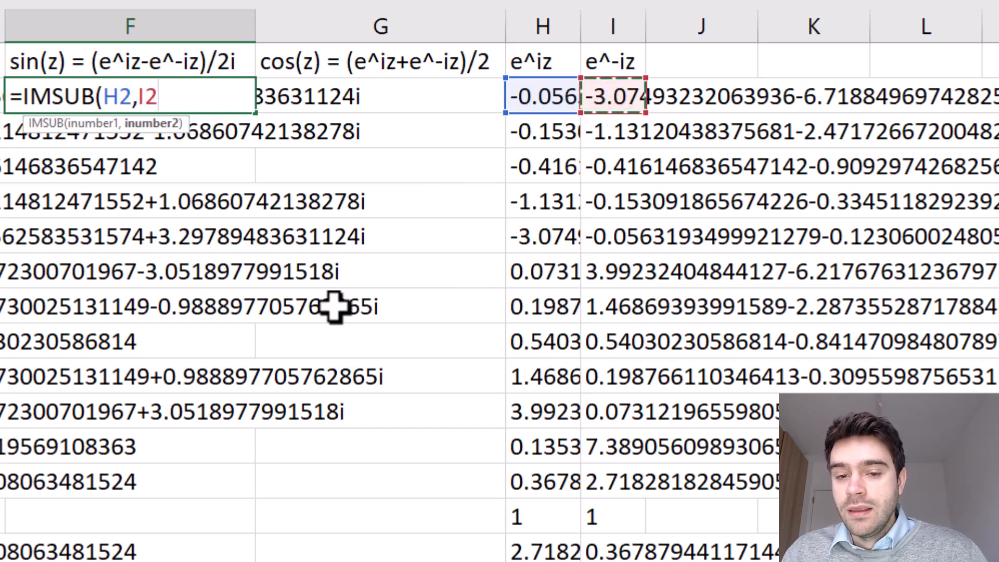
{"action": "type", "text": ")"}
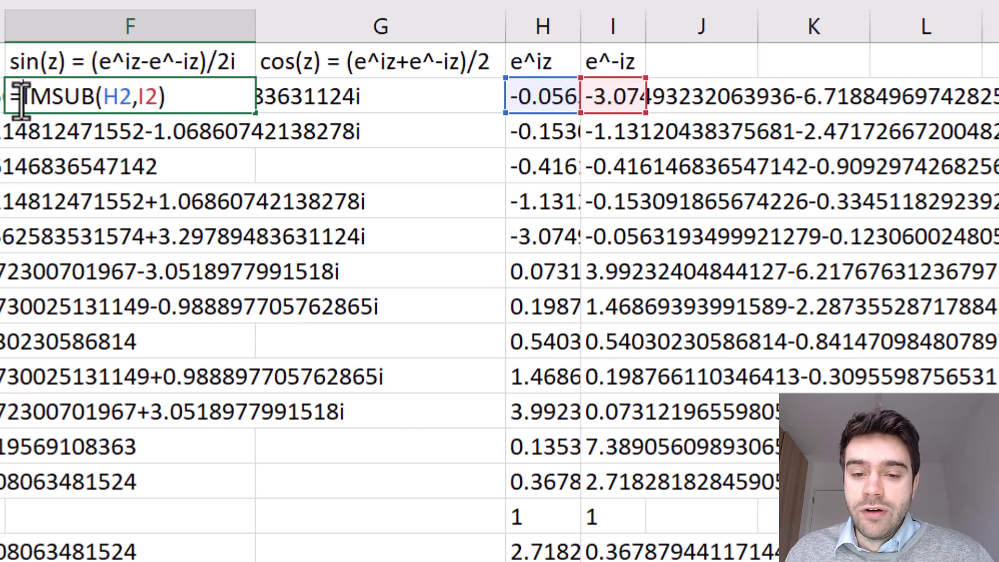
Step: Wrap the F2 formula in IMDIV so it divides by 2i, reading =IMDIV(IMSUB(H2,I2),"2i")
{"action": "type", "text": "IMD"}
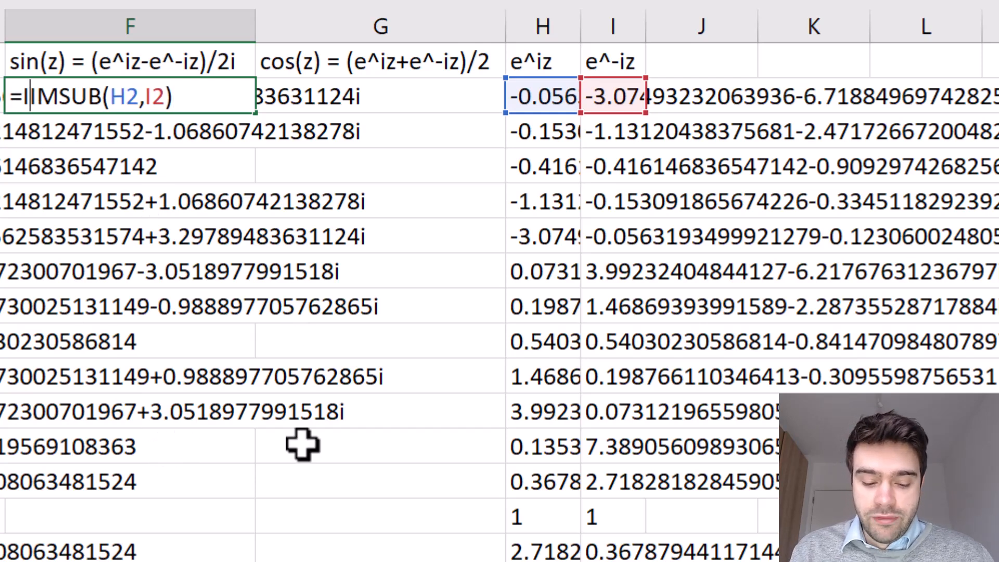
{"action": "type", "text": "IV("}
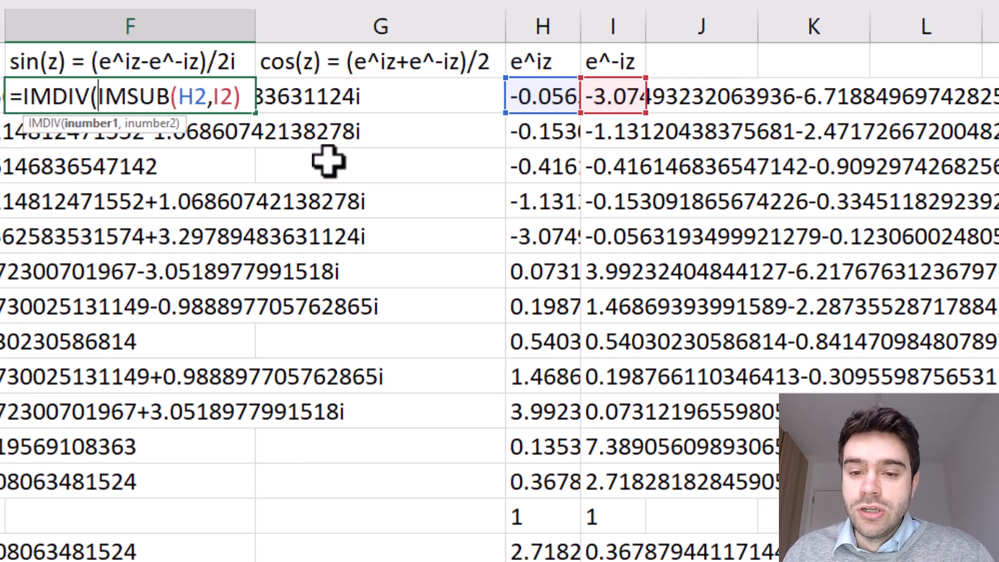
{"action": "key", "text": "shift+End"}
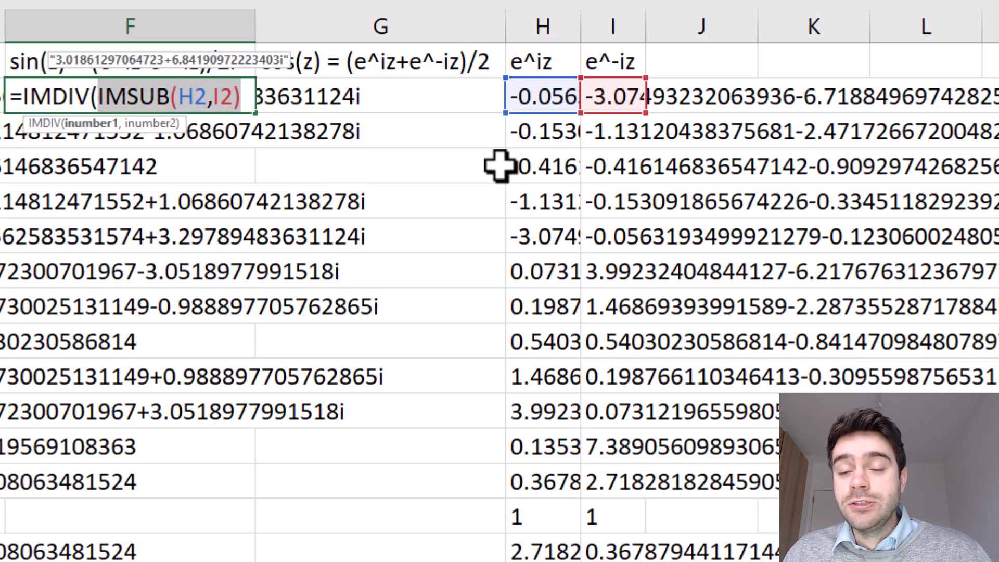
{"action": "left_click", "coordinate": [243, 96]}
{"action": "type", "text": ","}
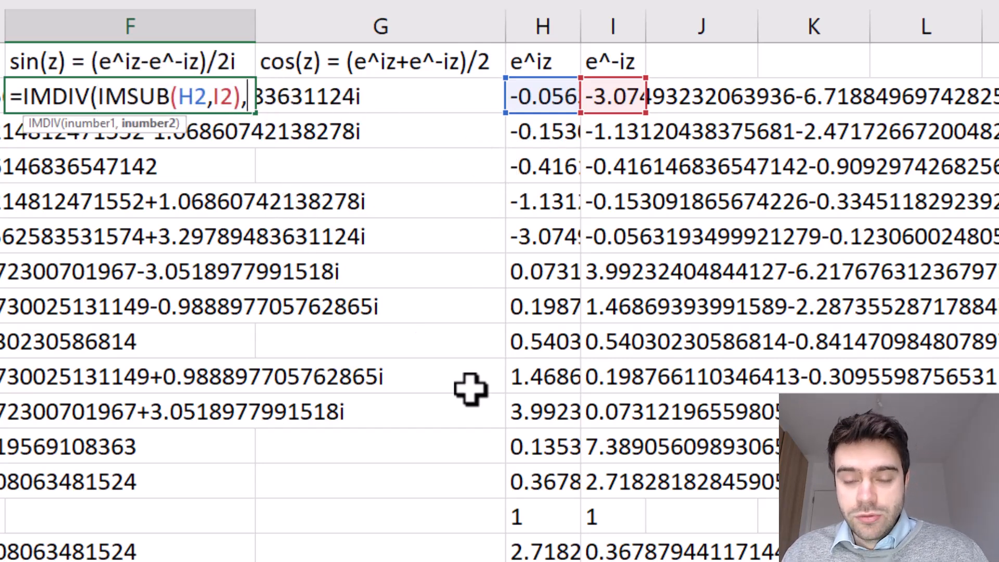
{"action": "type", "text": "\"2"}
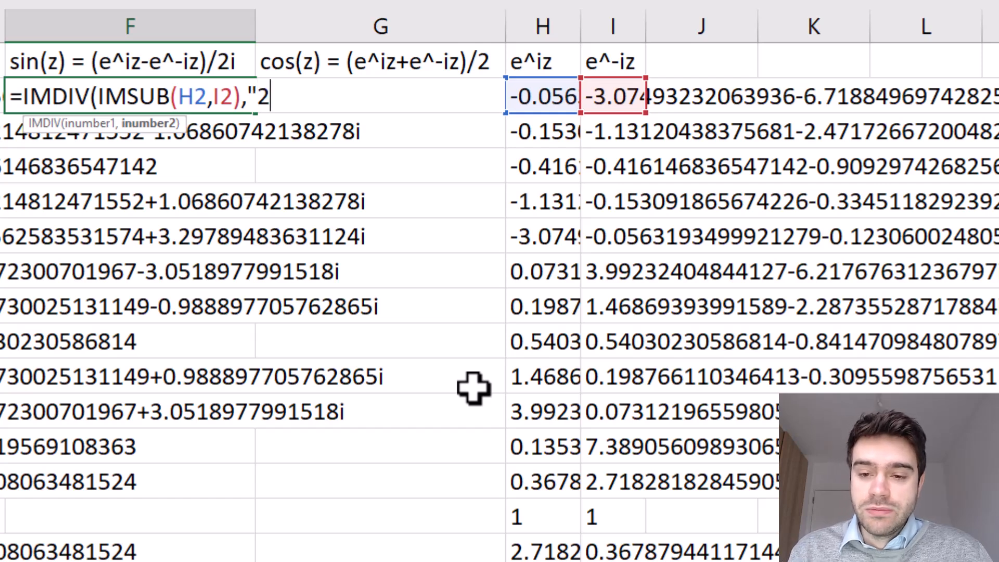
{"action": "type", "text": "i\""}
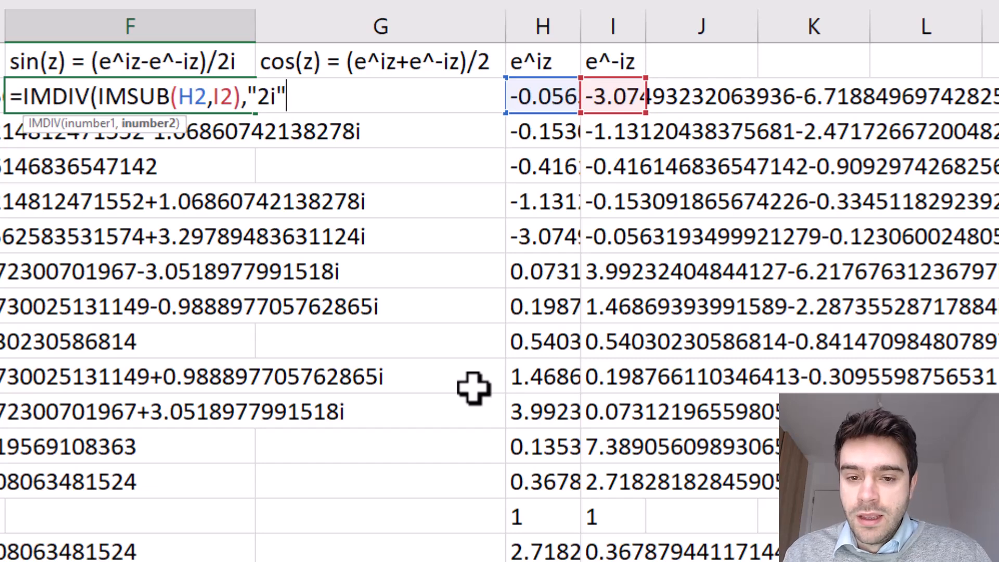
{"action": "type", "text": ")"}
{"action": "key", "text": "Return"}
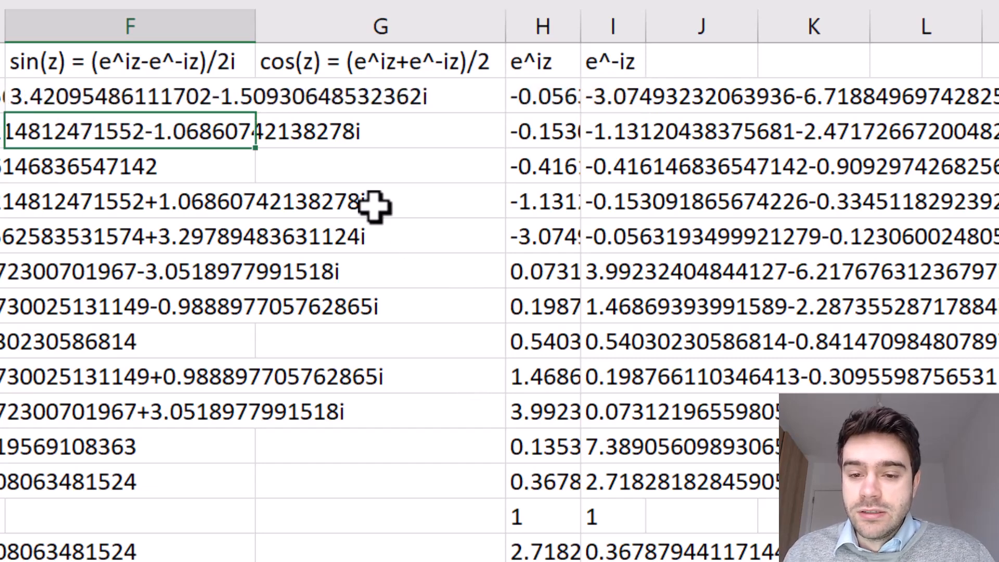
Step: Fill the F2 formula down the exponential sin(z) column and fit column D's width to its contents
{"action": "left_click", "coordinate": [236, 102]}
{"action": "double_click", "coordinate": [255, 111]}
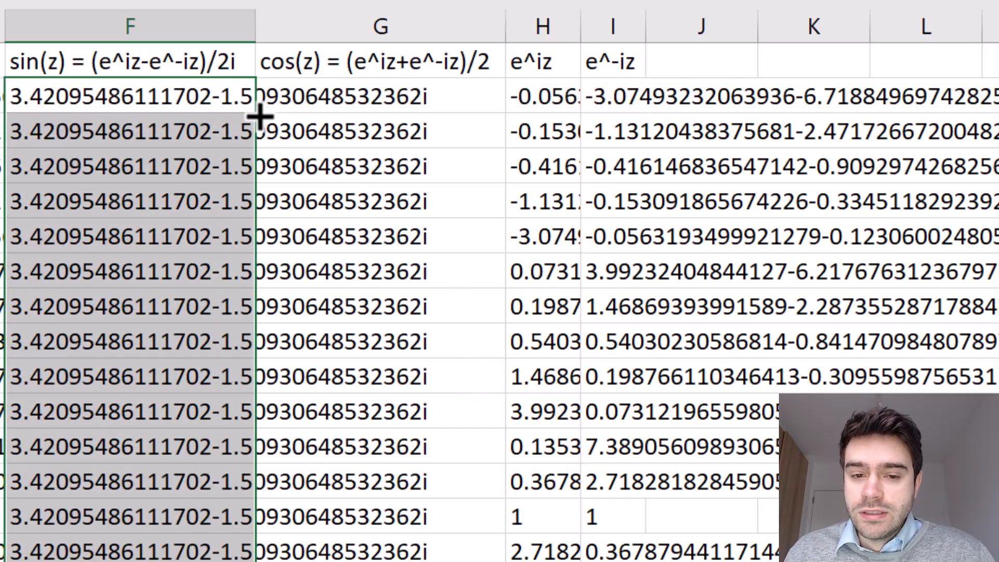
{"action": "left_click", "coordinate": [189, 213]}
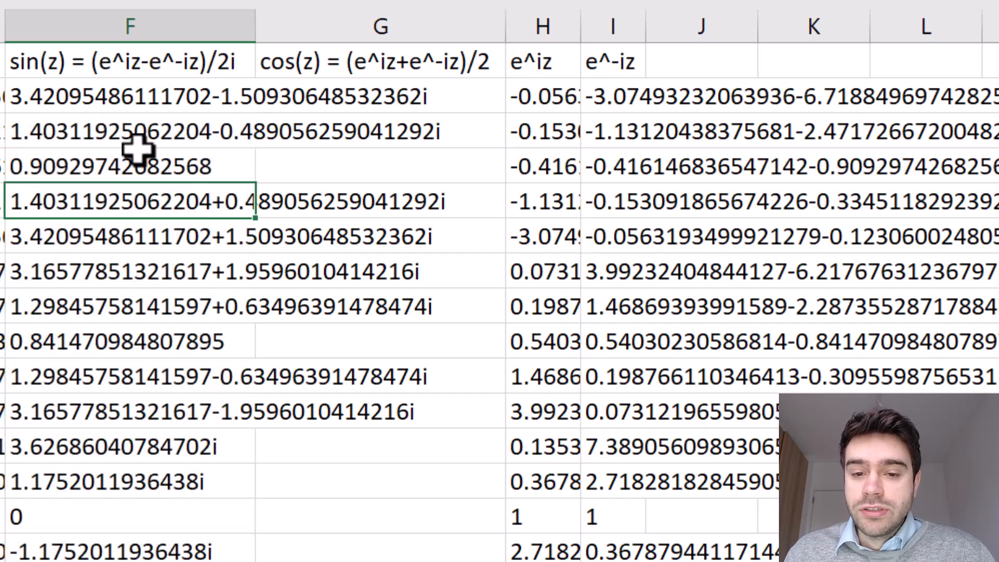
{"action": "scroll", "coordinate": [127, 106], "scroll_direction": "left", "scroll_amount": 5}
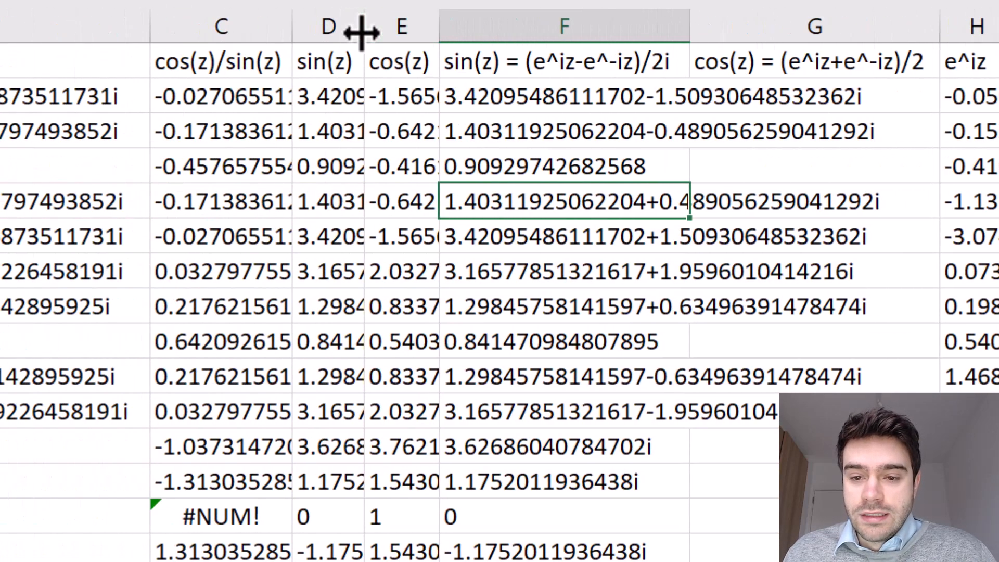
{"action": "double_click", "coordinate": [363, 29]}
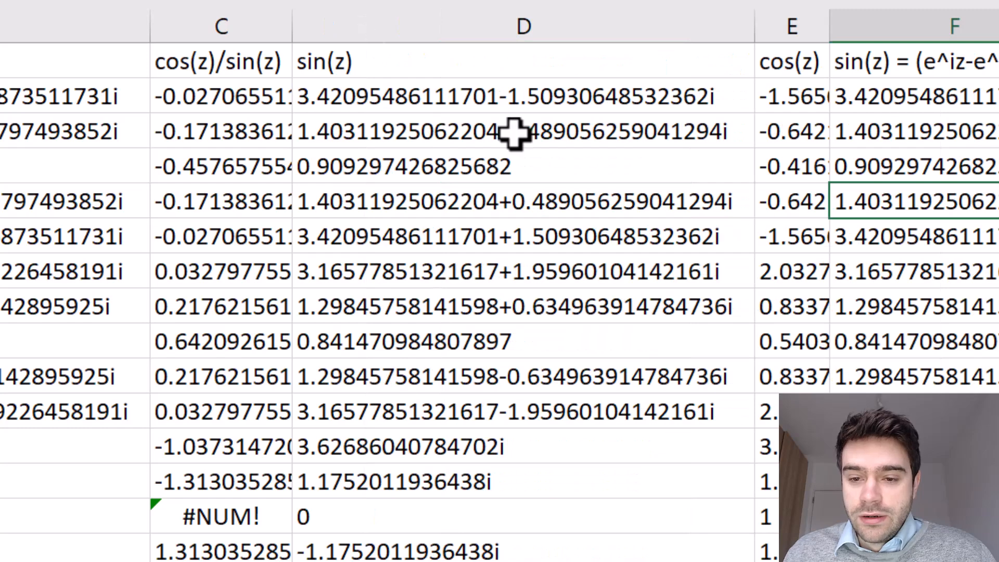
Step: Compare the sin(z) values in column D with the exponential-form values in column F for several rows
{"action": "scroll", "coordinate": [774, 212], "scroll_direction": "right", "scroll_amount": 3}
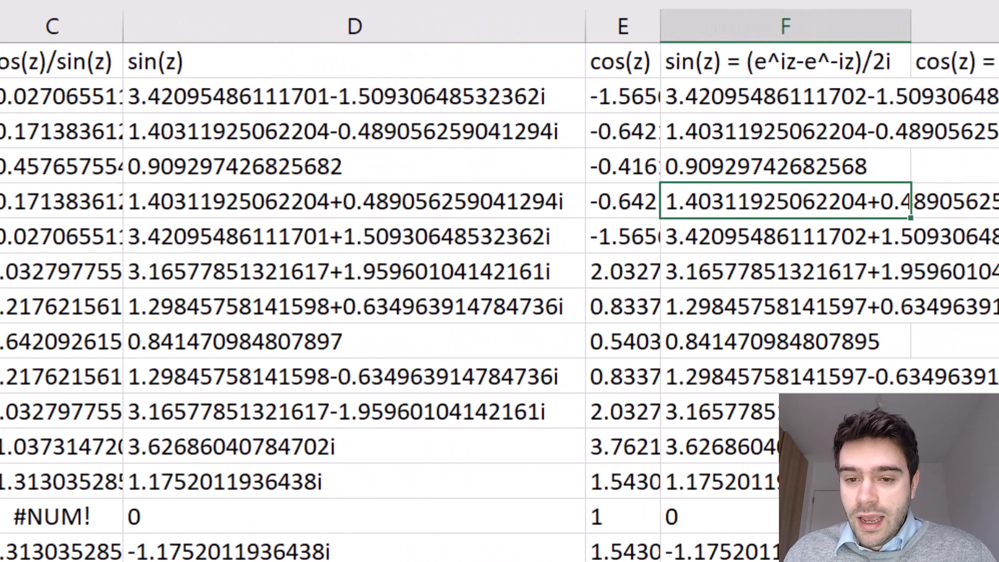
{"action": "left_click", "coordinate": [120, 104]}
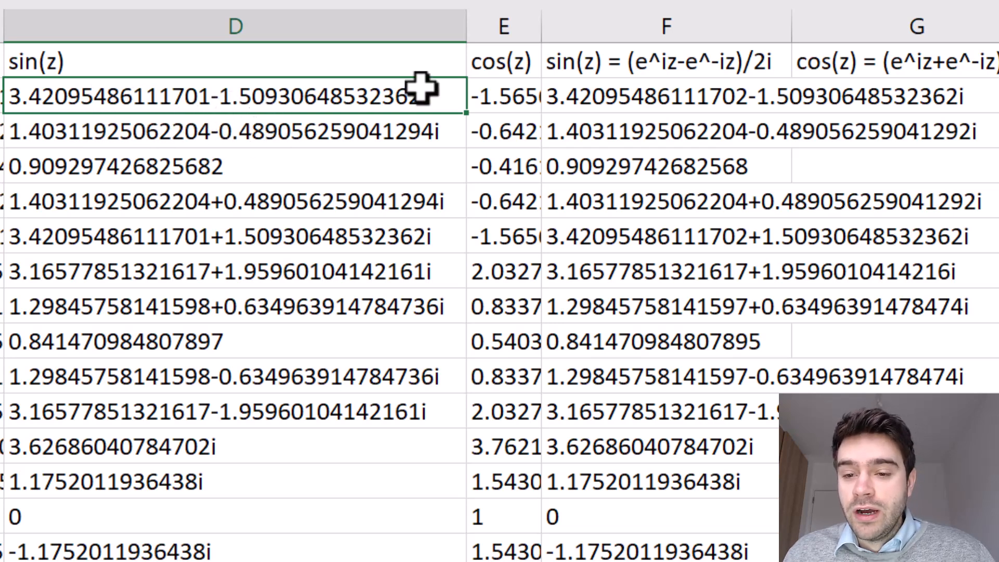
{"action": "left_click", "coordinate": [574, 97]}
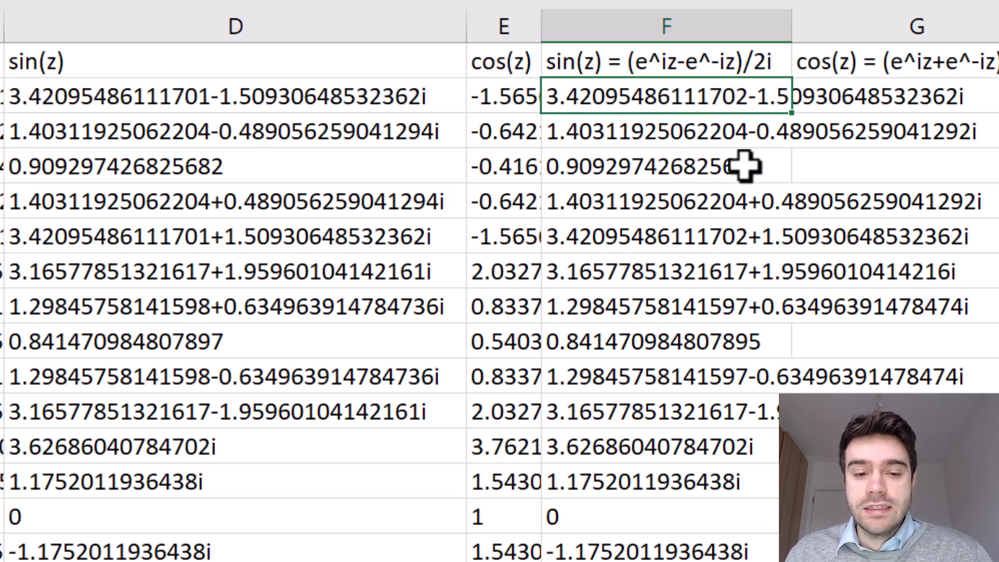
{"action": "left_click", "coordinate": [312, 235]}
{"action": "left_click", "coordinate": [604, 239]}
{"action": "left_click", "coordinate": [278, 310]}
{"action": "left_click", "coordinate": [670, 305]}
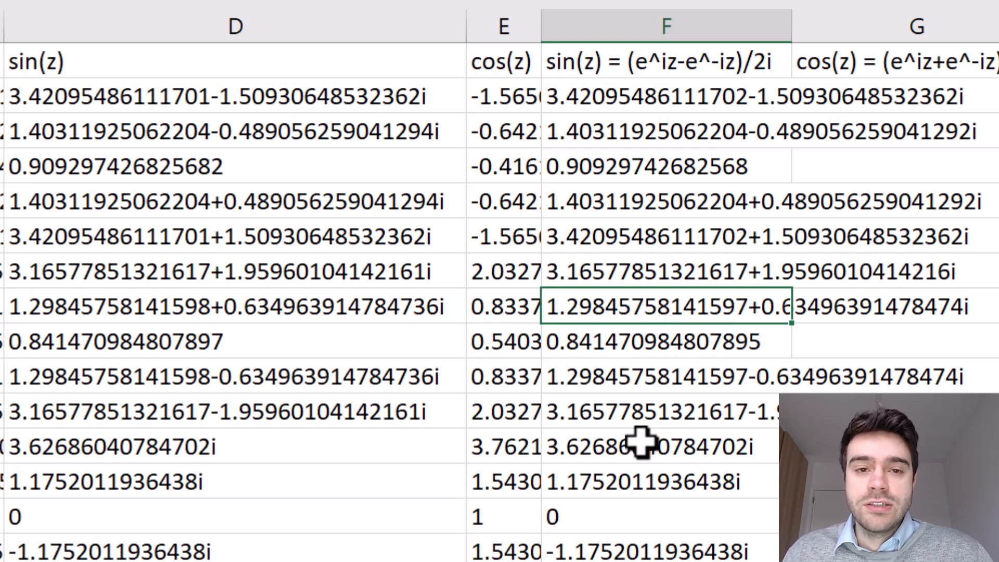
{"action": "left_click", "coordinate": [301, 243]}
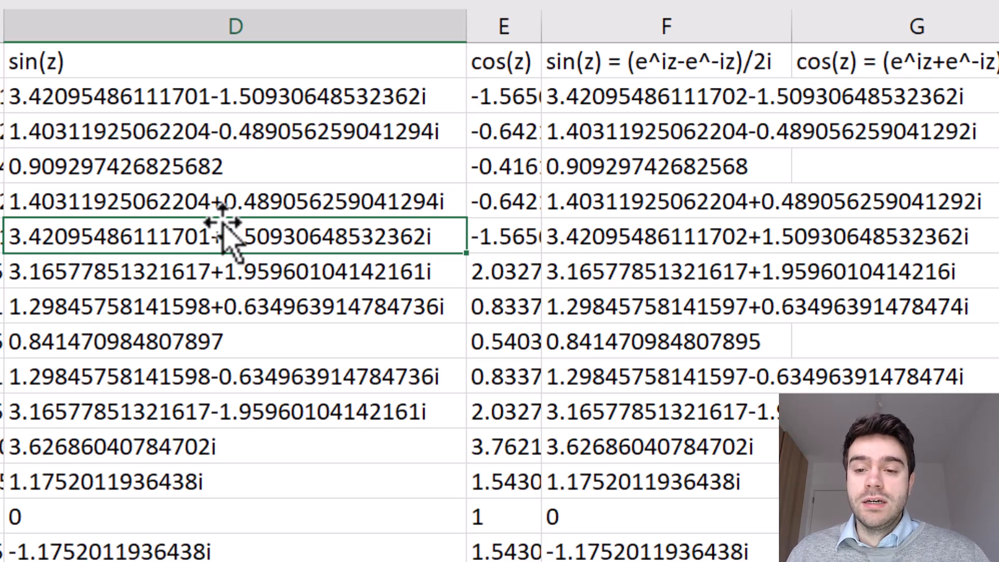
Step: Write =IMSUM(H2:I2) in G2 under the exponential cos(z) heading to add e^iz and e^-iz
{"action": "left_click", "coordinate": [851, 103]}
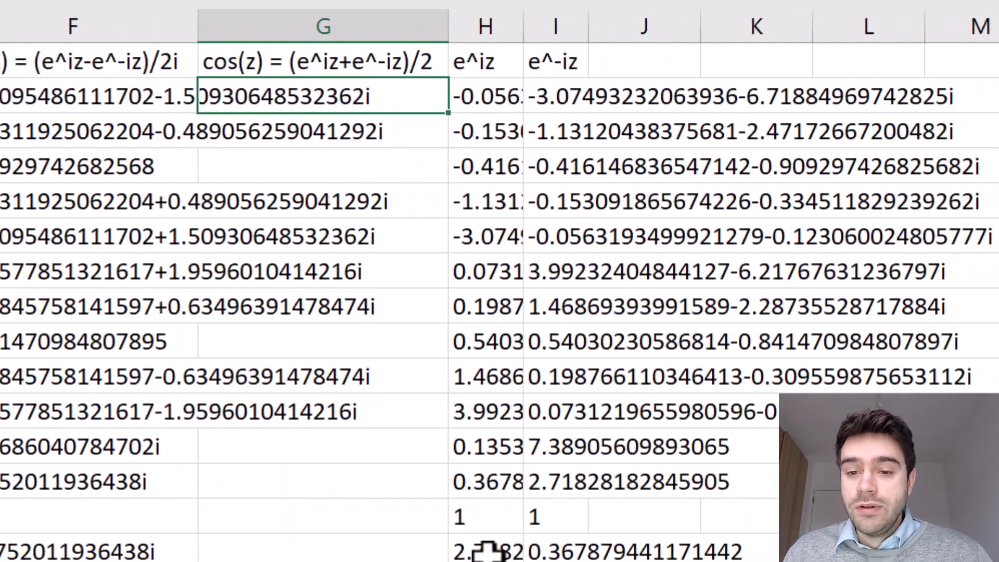
{"action": "type", "text": "="}
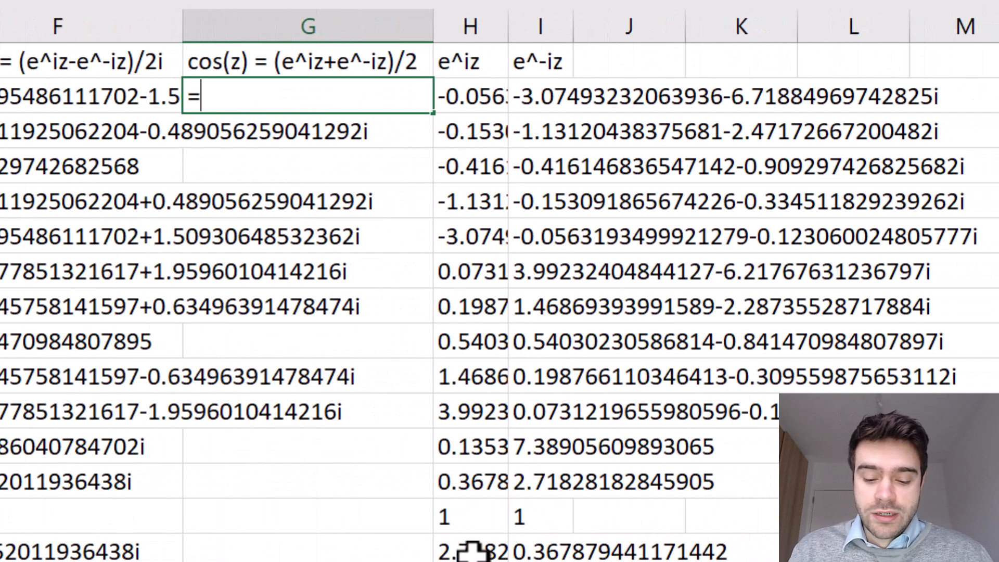
{"action": "type", "text": "IMSU"}
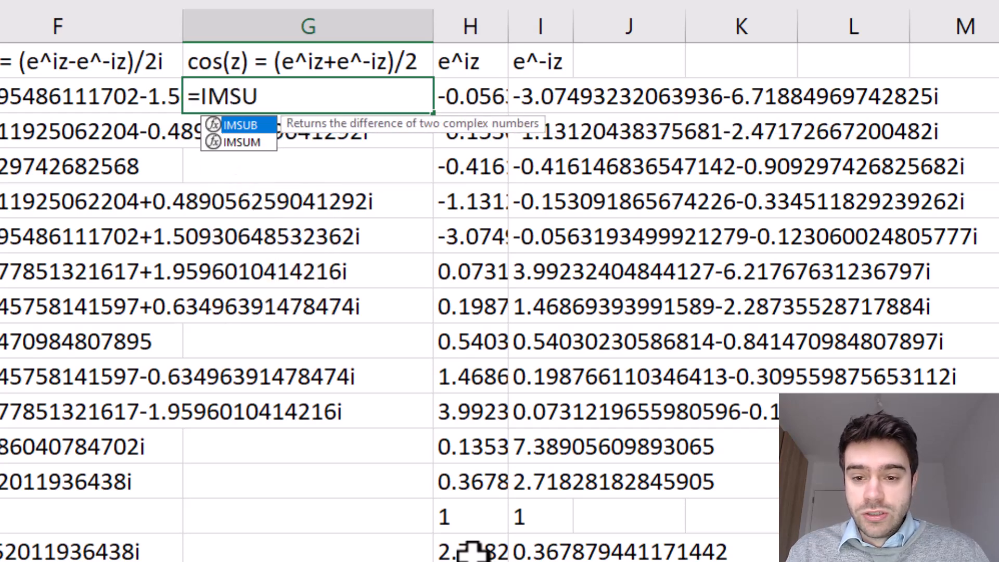
{"action": "type", "text": "M("}
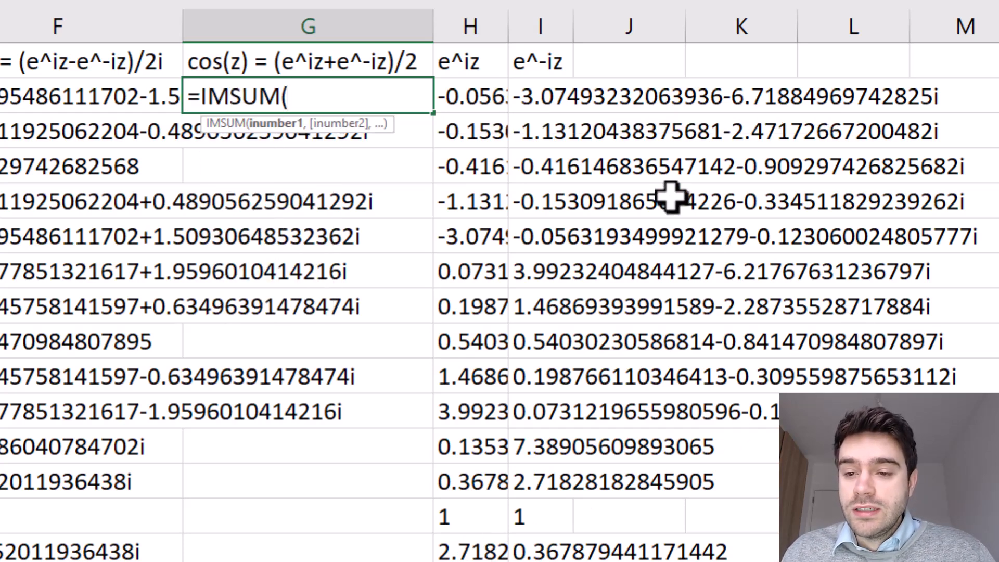
{"action": "left_click_drag", "start_coordinate": [482, 98], "coordinate": [531, 99]}
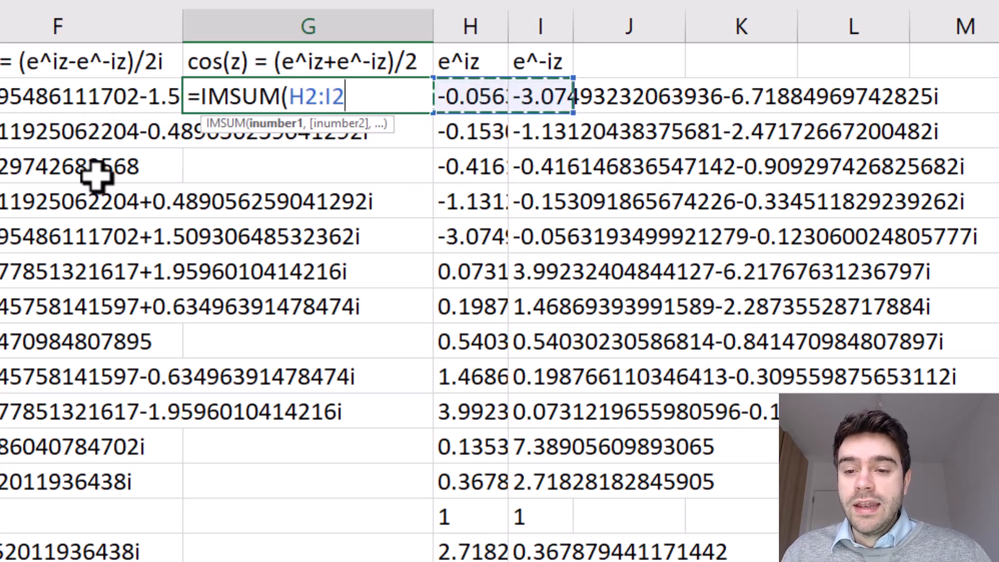
{"action": "left_click", "coordinate": [3, 3]}
{"action": "type", "text": ")"}
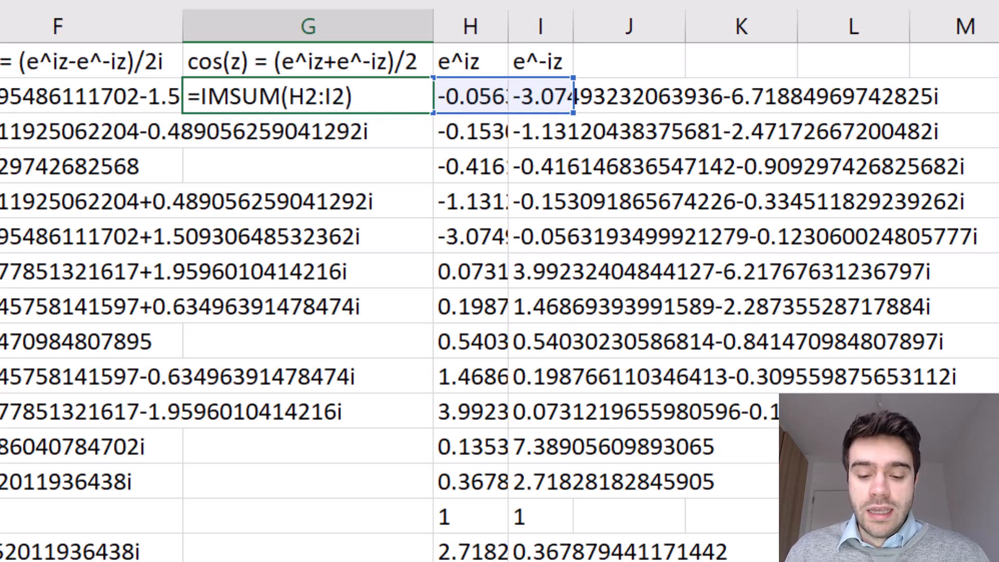
Step: Wrap the G2 formula in IMDIV to divide by 2, reading =IMDIV(IMSUM(H2:I2),2)
{"action": "type", "text": "IMDIV("}
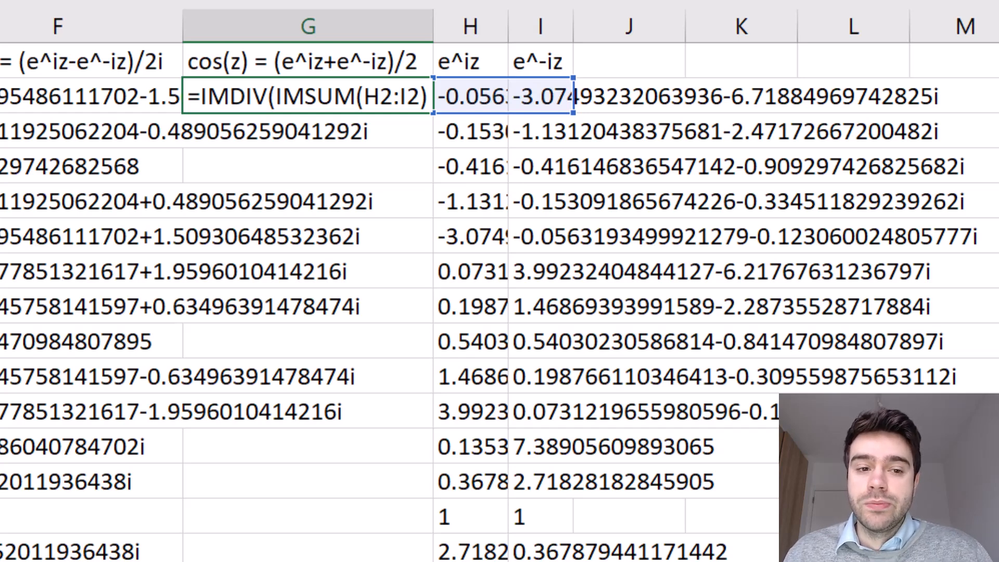
{"action": "type", "text": ","}
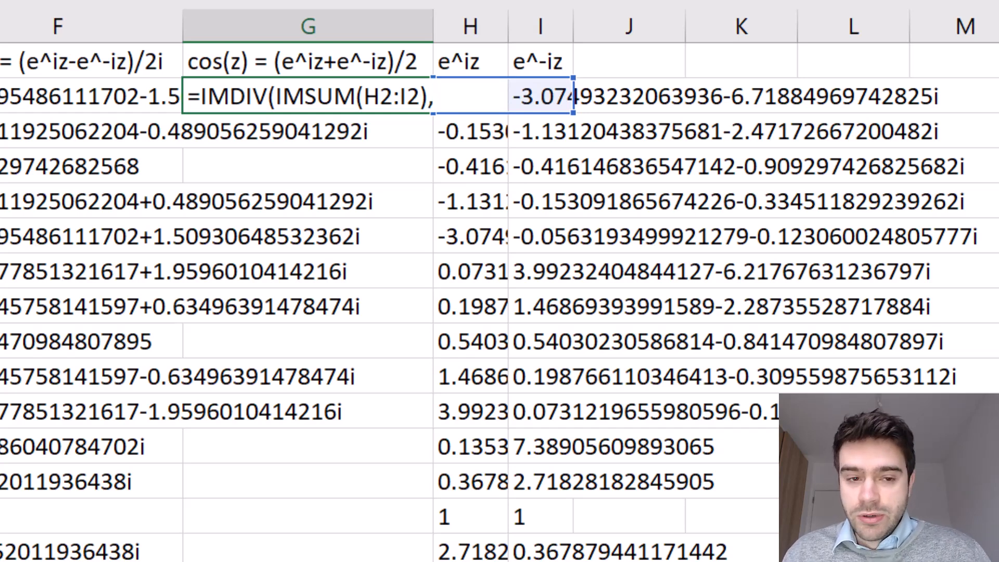
{"action": "type", "text": "2)"}
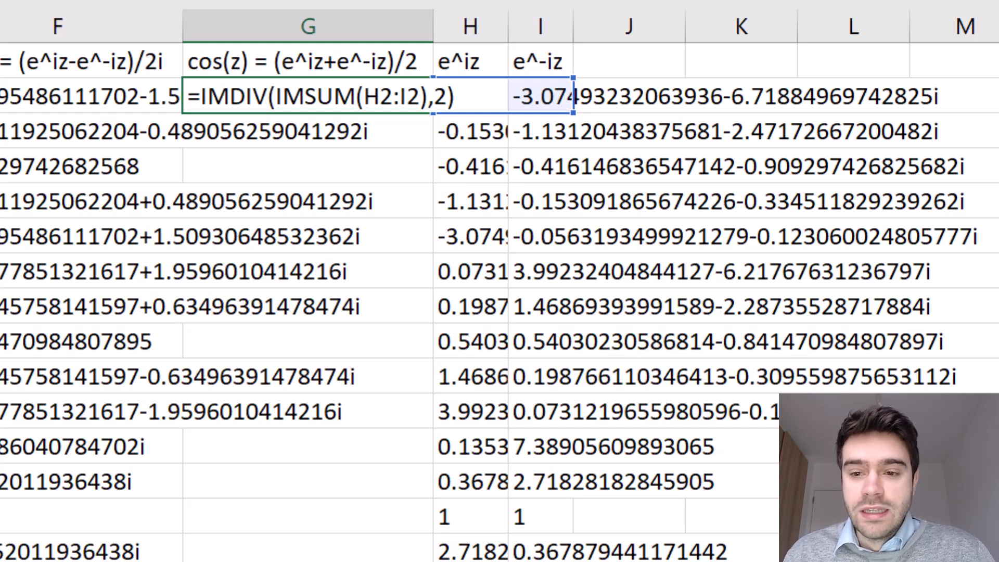
{"action": "key", "text": "Return"}
Step: Fill the G2 formula down the exponential cos(z) column and fit columns E and G to their contents
{"action": "left_click", "coordinate": [330, 98]}
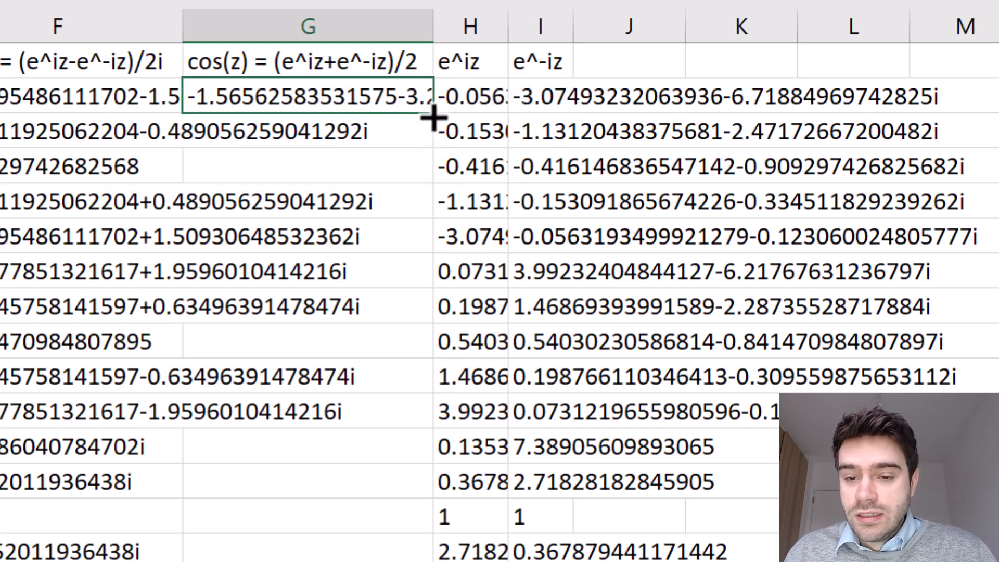
{"action": "double_click", "coordinate": [433, 114]}
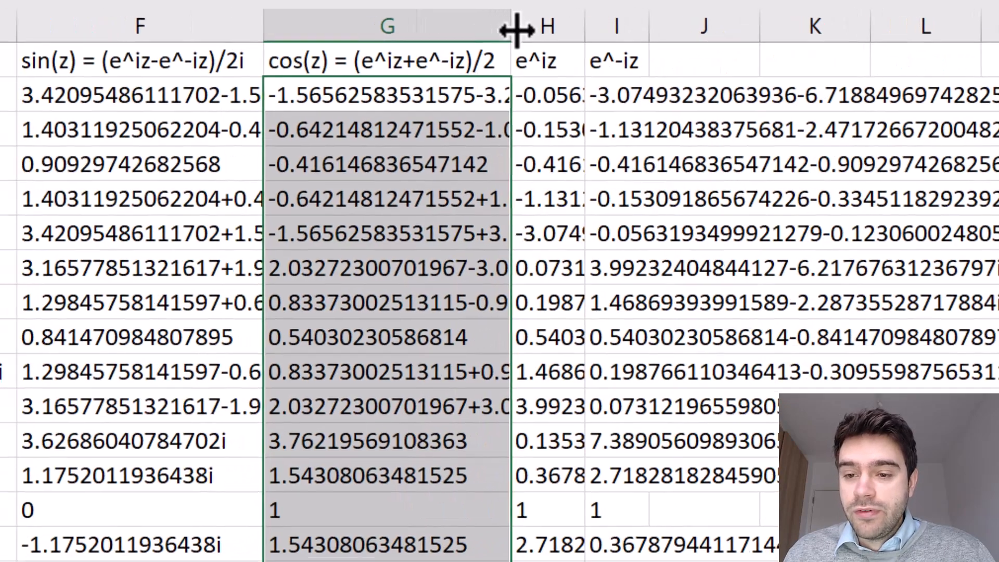
{"action": "double_click", "coordinate": [782, 30]}
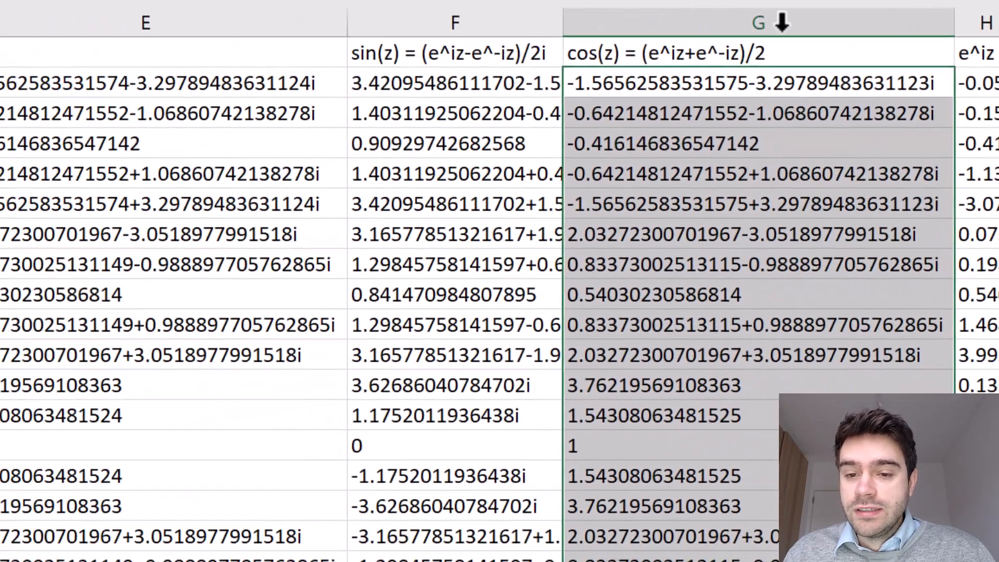
Step: Compare the cos(z) value in E2 with the exponential-form value in G2, and inspect the IMCOT formula in B2
{"action": "left_click", "coordinate": [713, 82]}
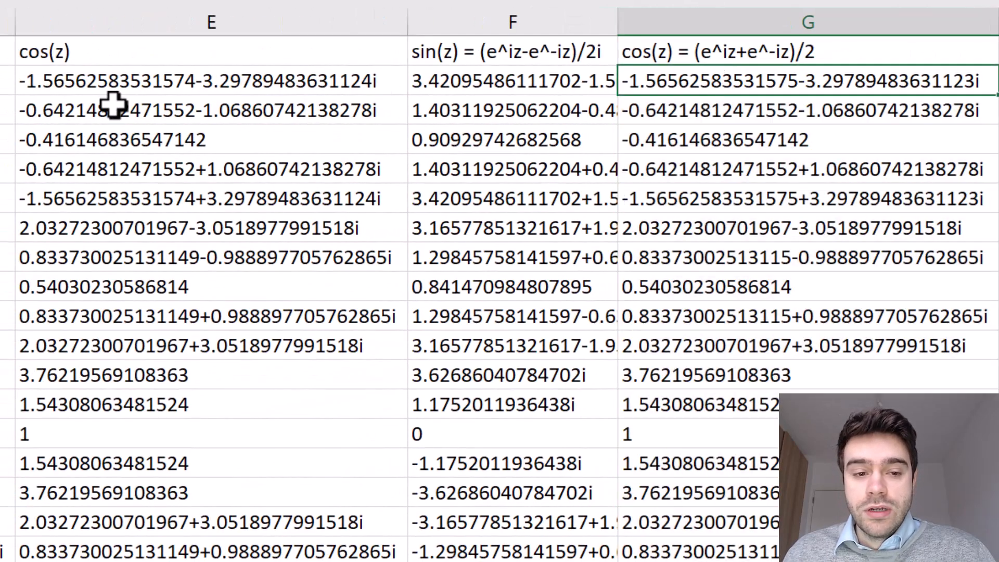
{"action": "left_click", "coordinate": [91, 86]}
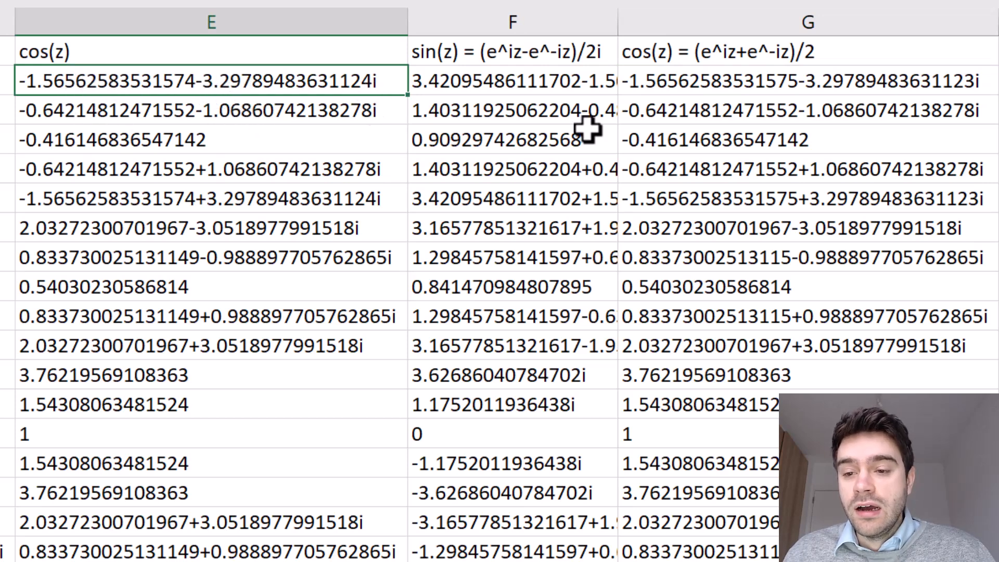
{"action": "left_click", "coordinate": [866, 92]}
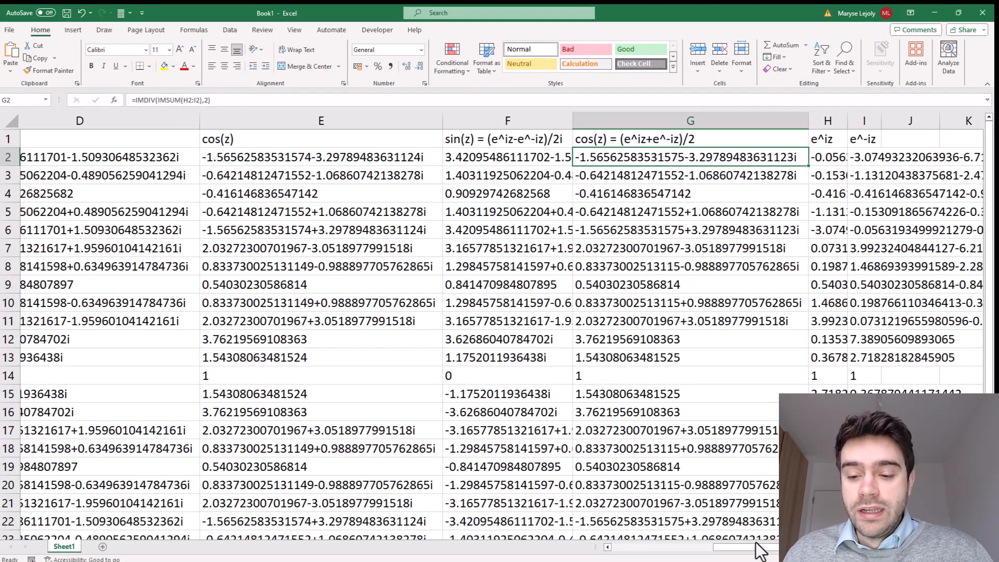
{"action": "left_click_drag", "start_coordinate": [757, 553], "coordinate": [636, 552]}
{"action": "left_click", "coordinate": [181, 157]}
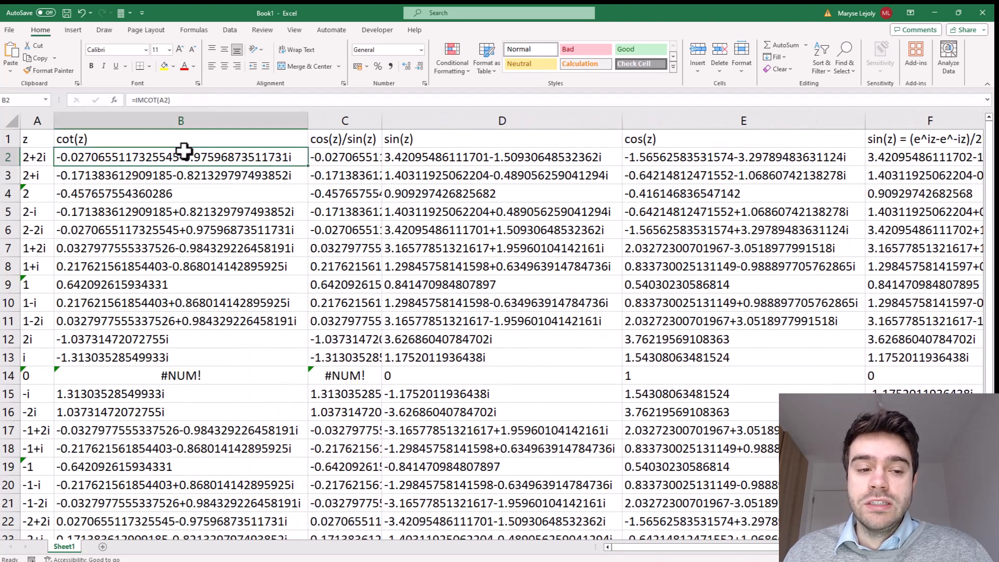